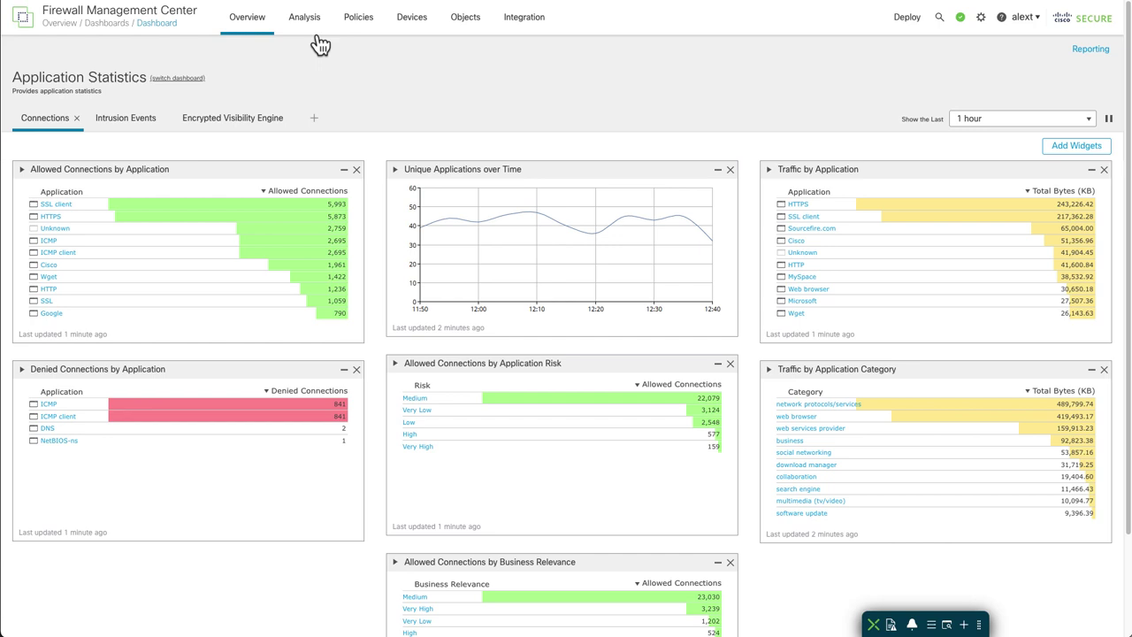
Open Analysis > Unified Events and load the past hour's 10,000 events.
mouse_move(306, 25)
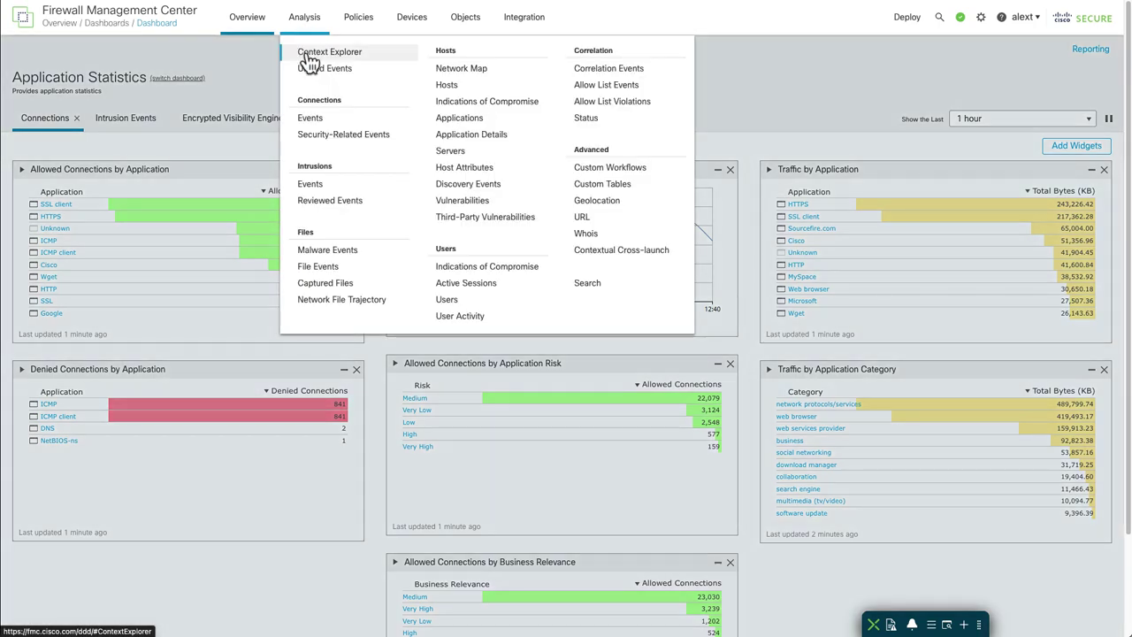
left_click(313, 78)
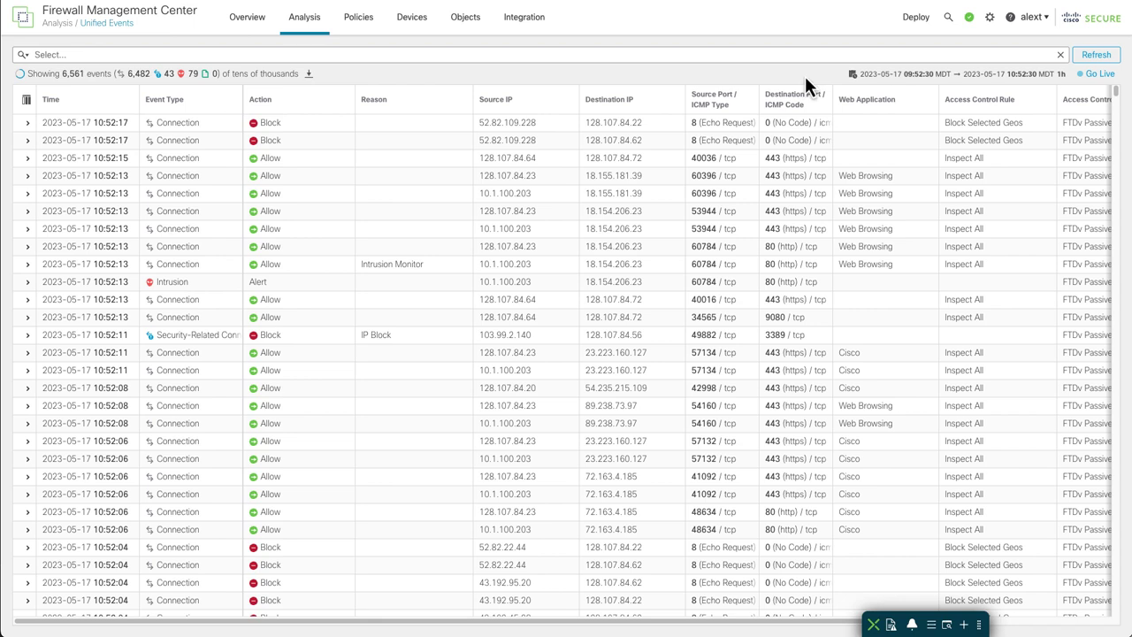
left_click_drag(688, 624, 631, 628)
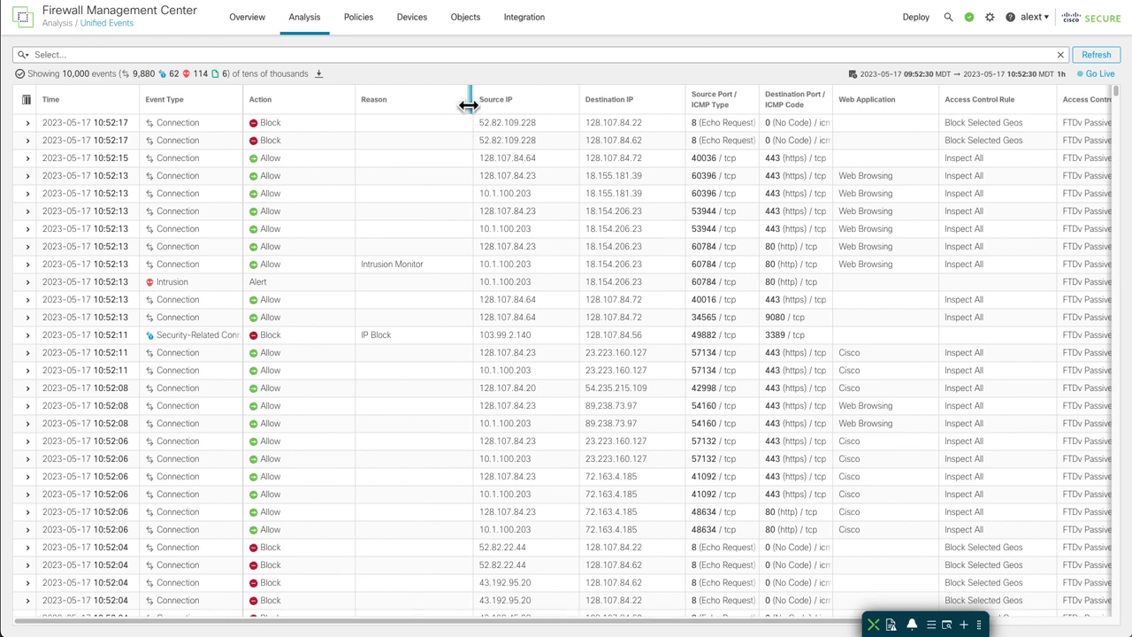
Add the Snort ID column to the events table via a 'sno' column search.
left_click(26, 101)
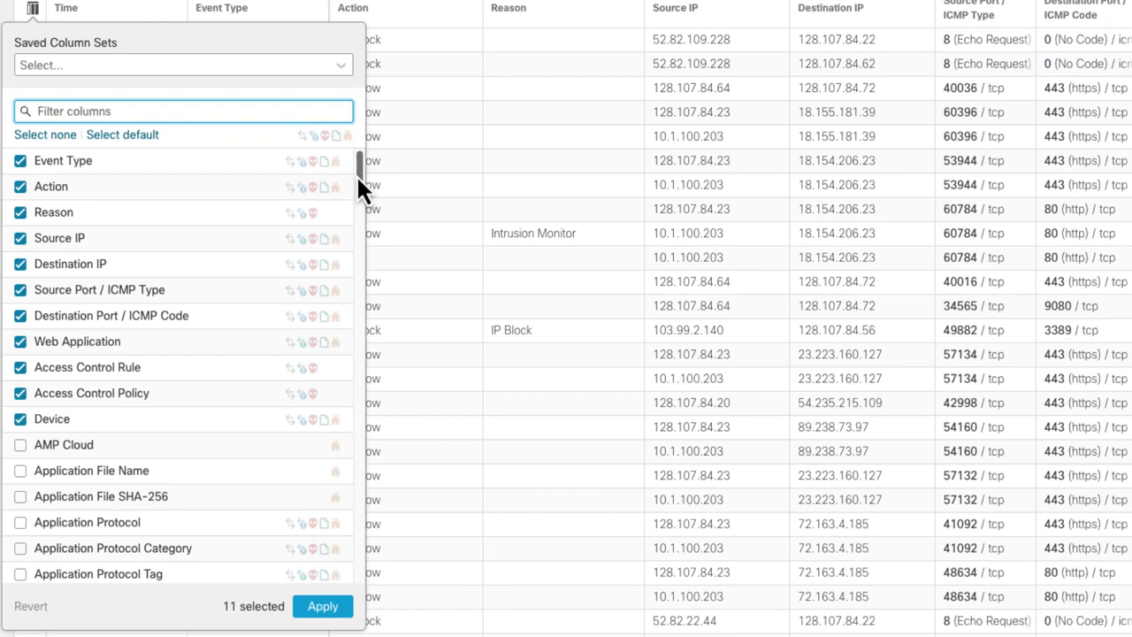
left_click_drag(358, 177, 383, 154)
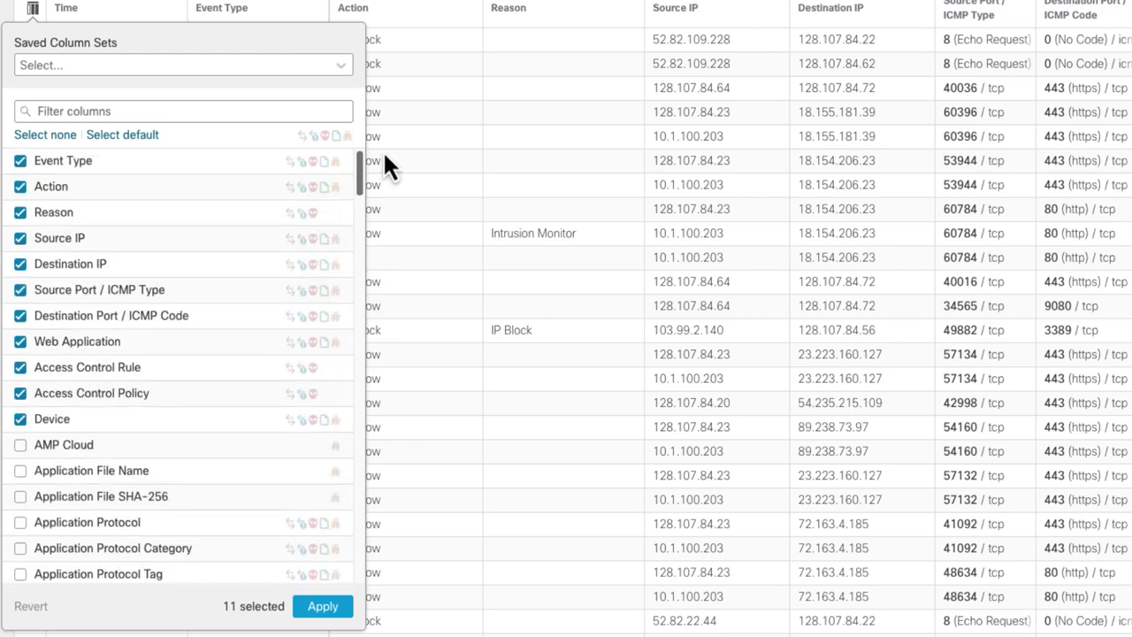
left_click(225, 108)
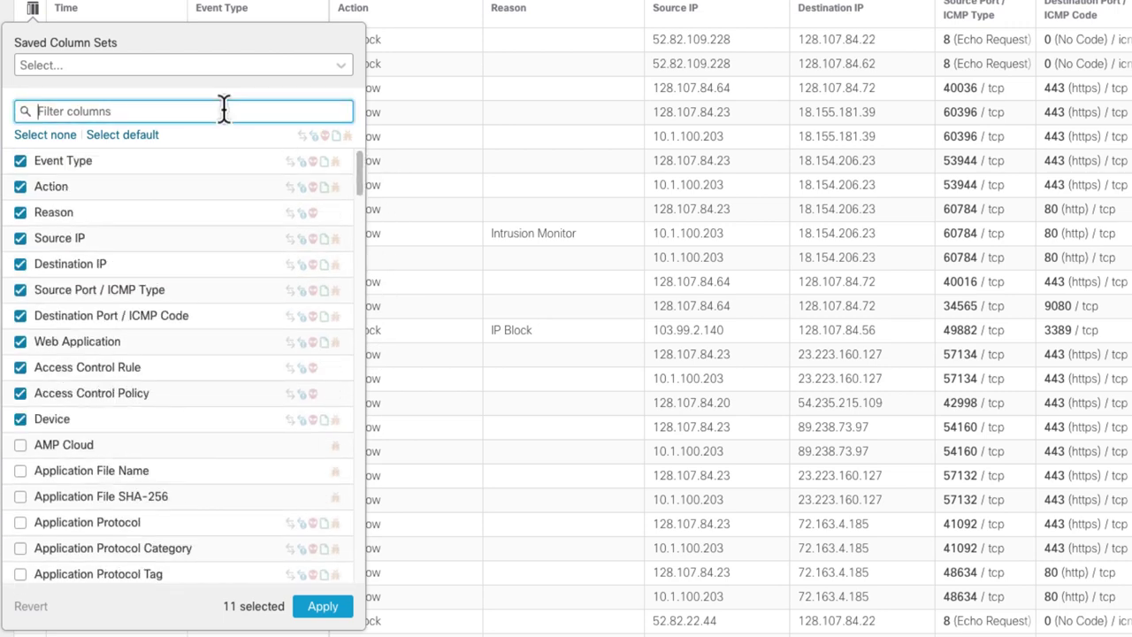
type("snort")
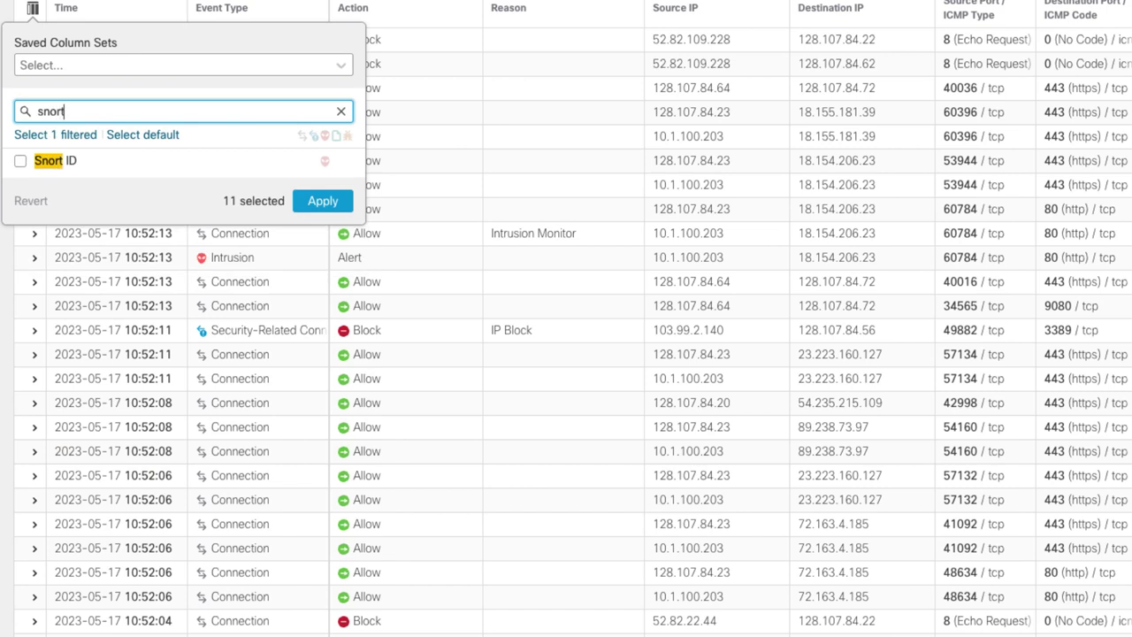
left_click(20, 163)
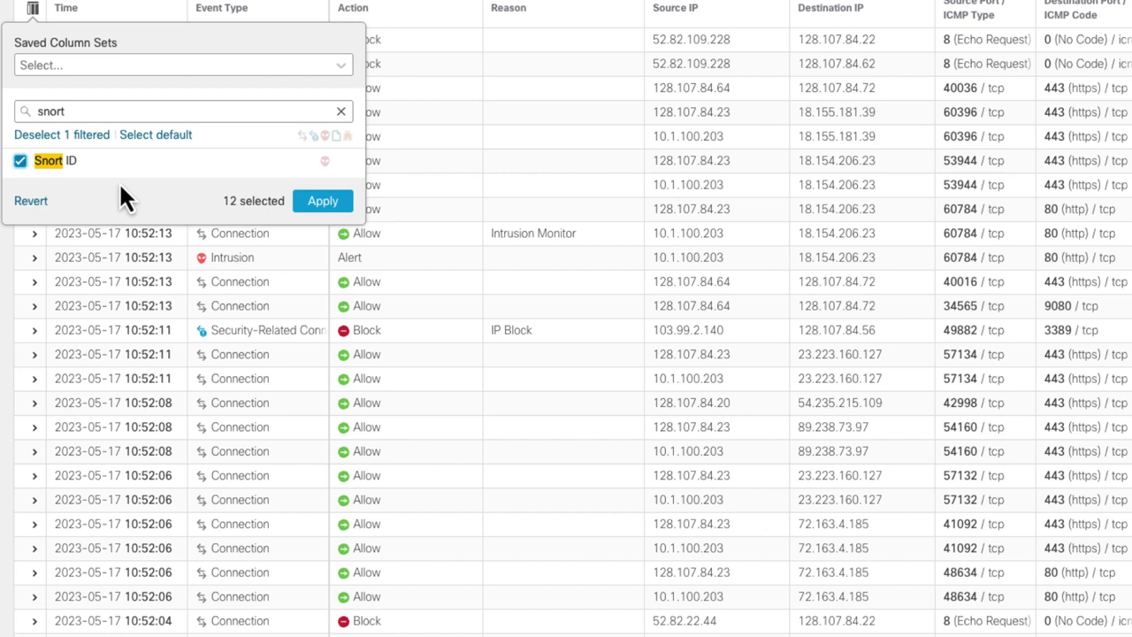
left_click(341, 112)
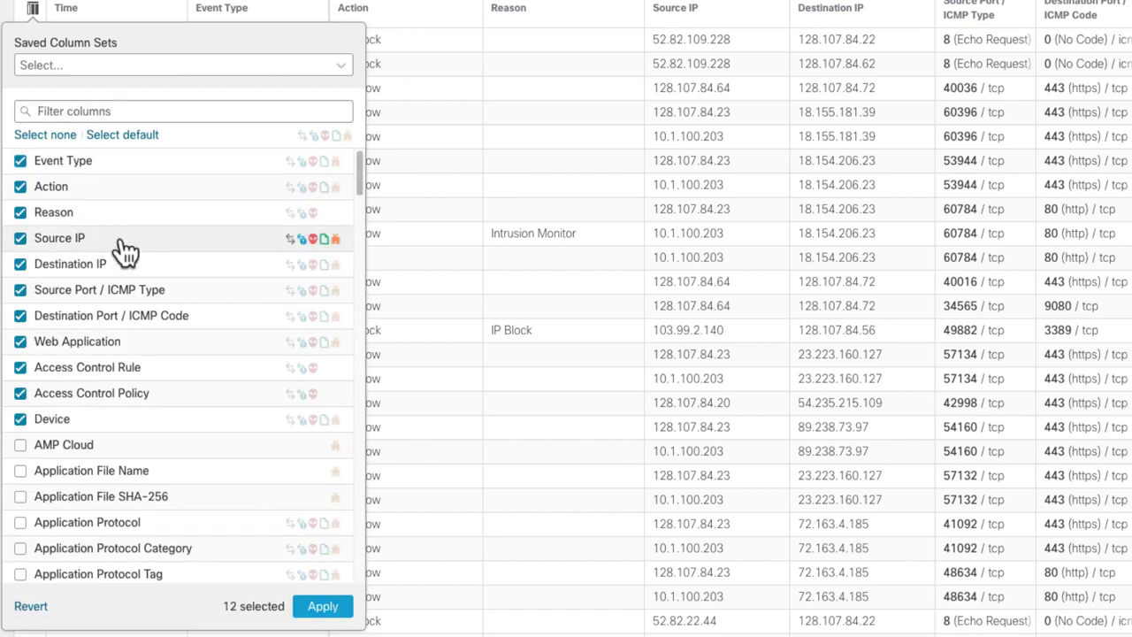
Add the three Encrypted Visibility columns and apply the 15-column selection.
left_click(127, 111)
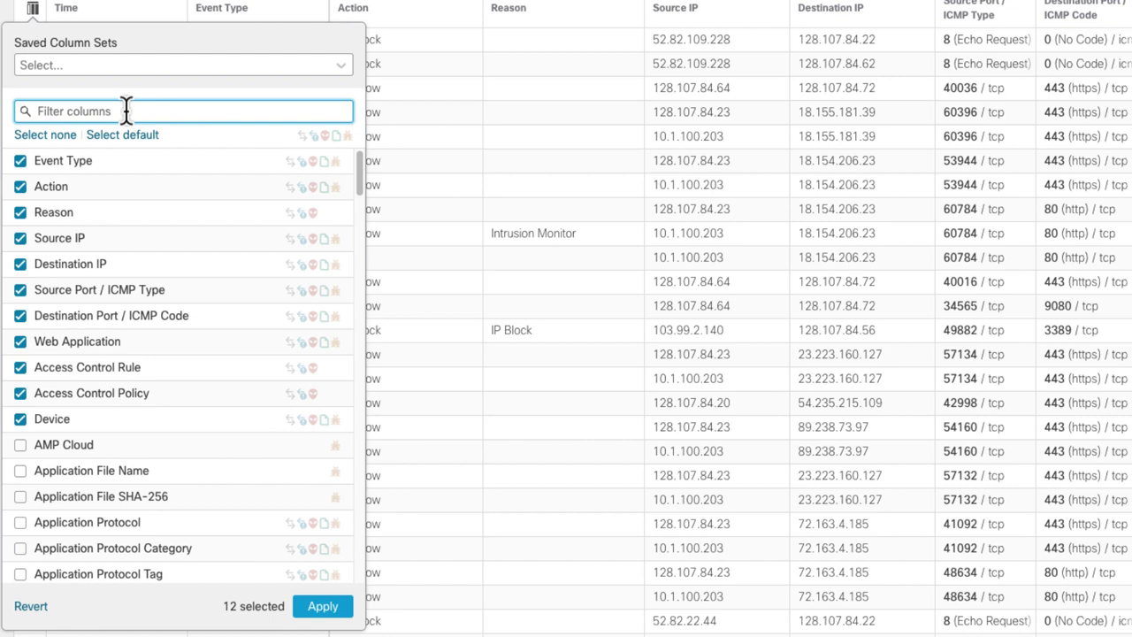
type("encj")
key("BackSpace")
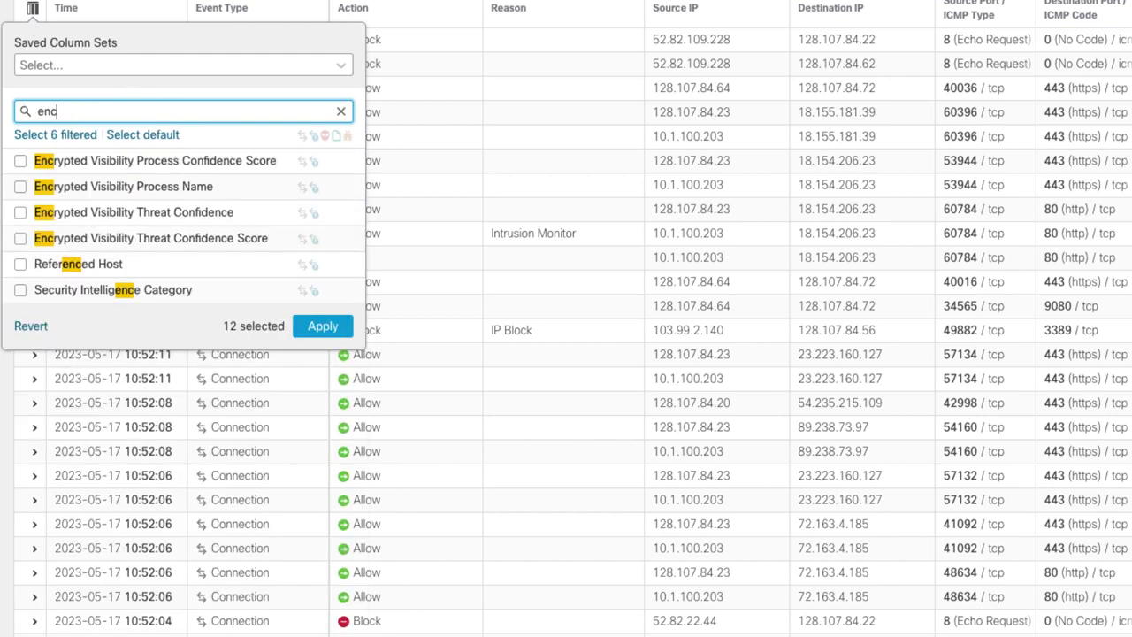
left_click(20, 161)
left_click(19, 186)
left_click(20, 213)
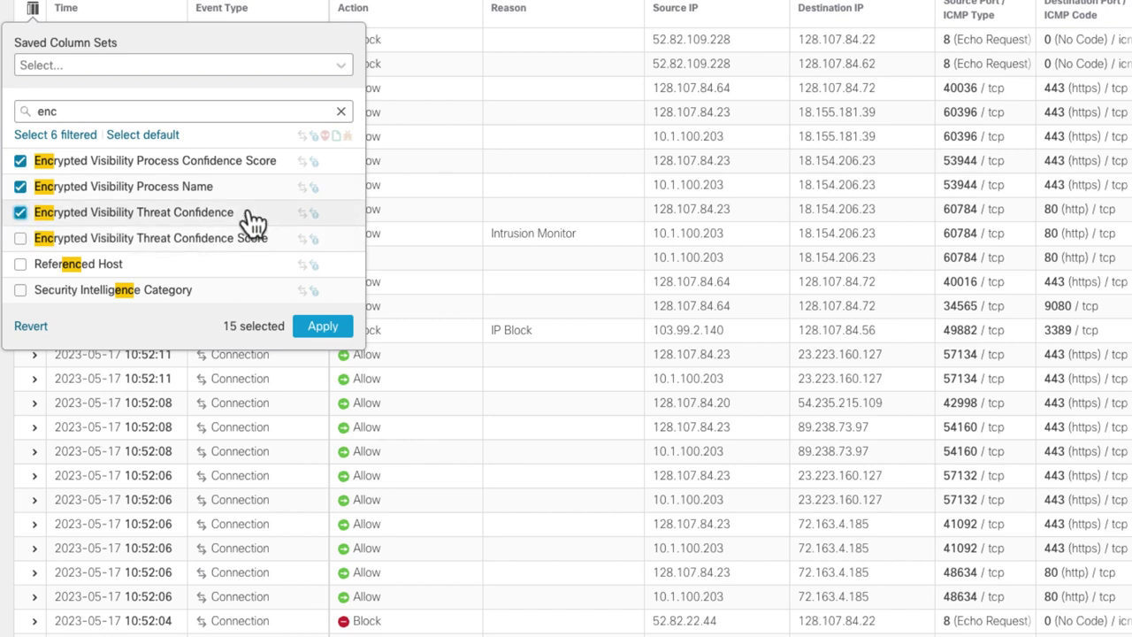
left_click(340, 111)
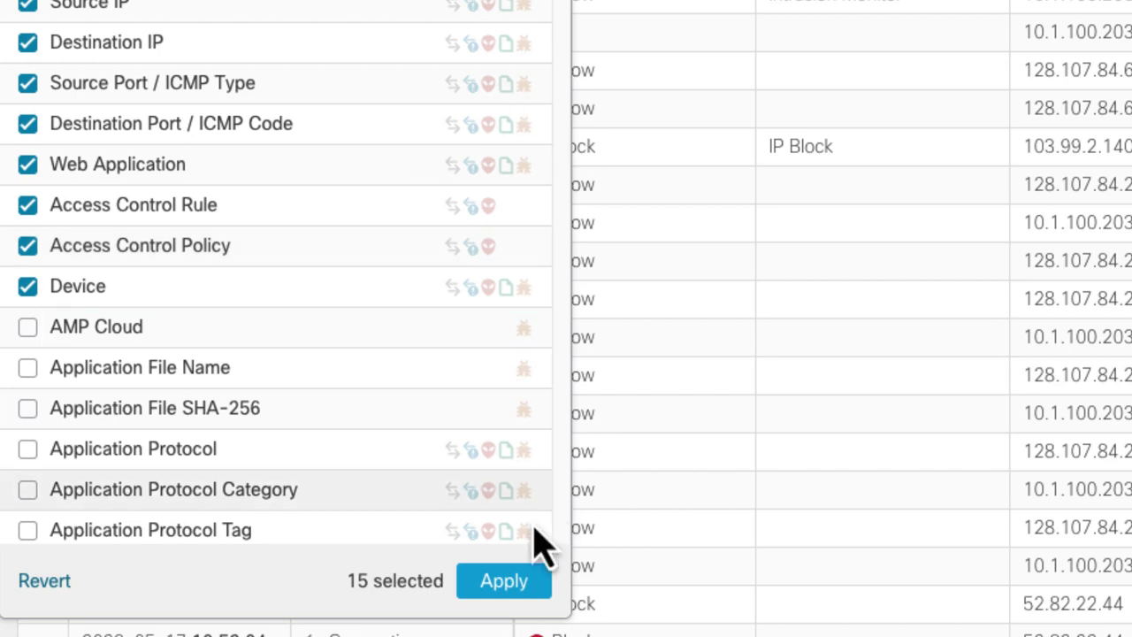
left_click(506, 584)
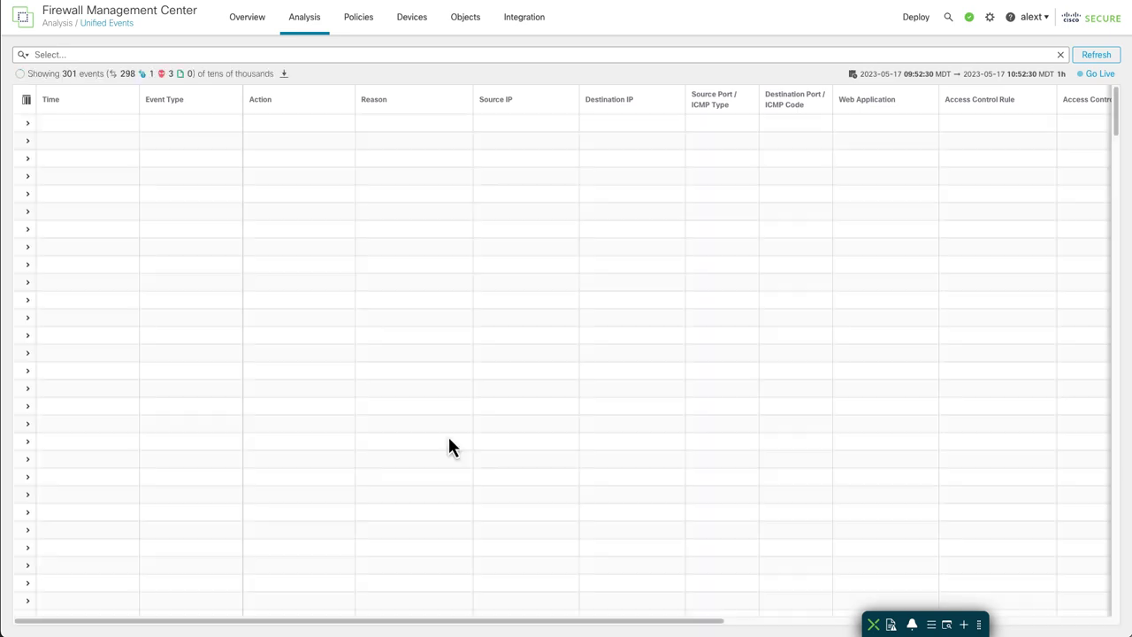
Move Process Confidence Score, Process Name and Threat Confidence columns right after Web Application.
left_click_drag(513, 628, 898, 628)
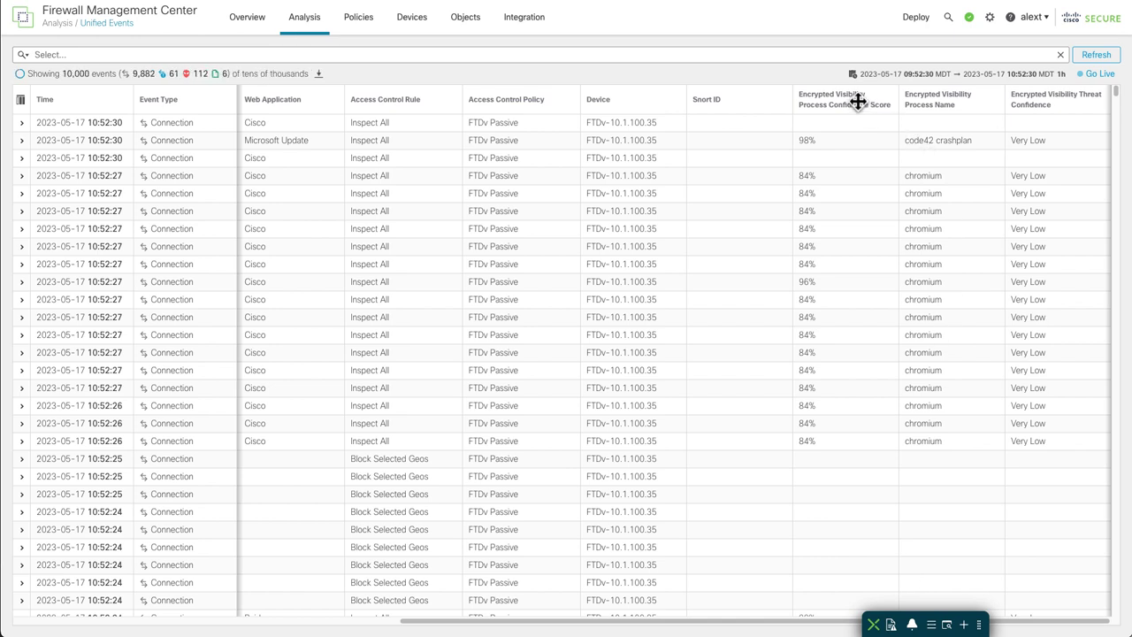
left_click_drag(859, 102, 389, 102)
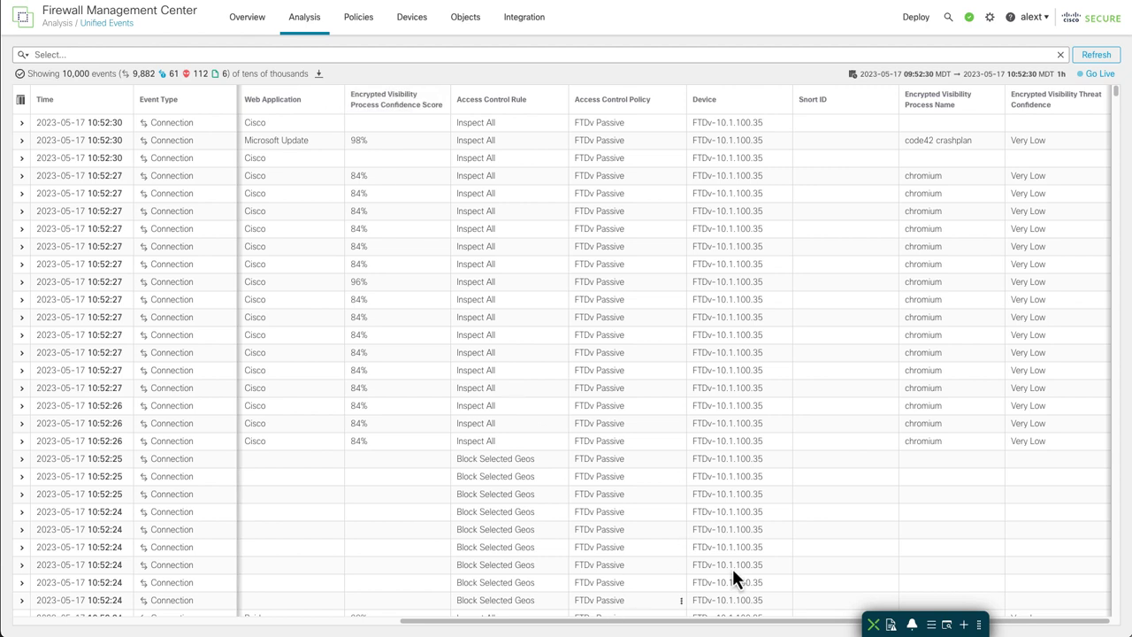
left_click_drag(940, 102, 513, 96)
left_click_drag(1053, 100, 620, 186)
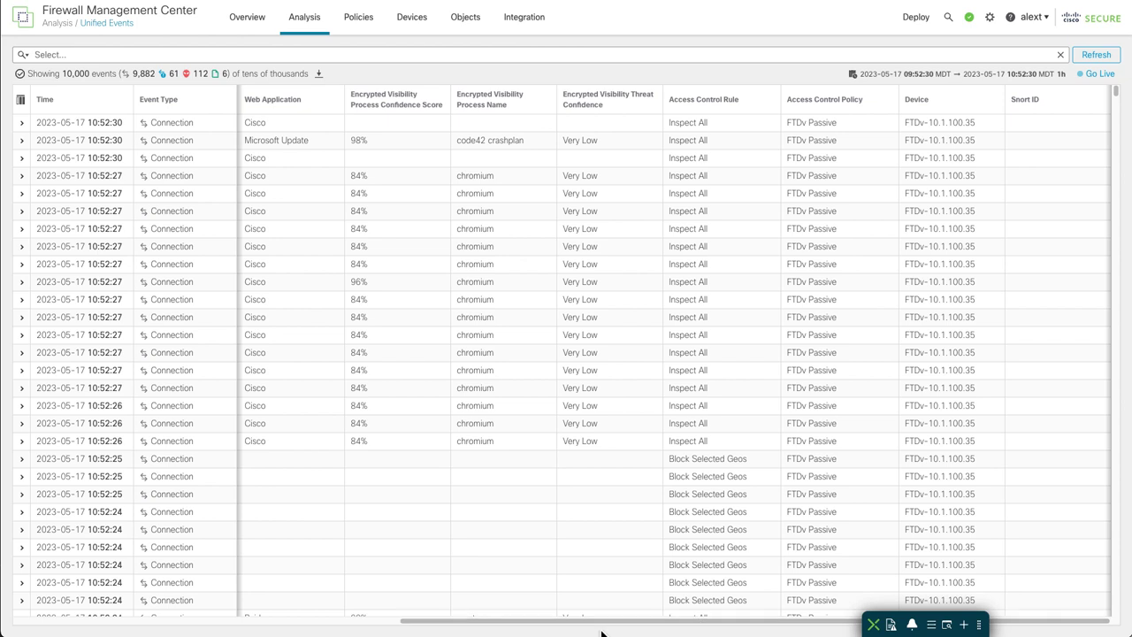
Try the Source IP column before Action and after Time, then return it after Reason.
left_click_drag(727, 628, 167, 602)
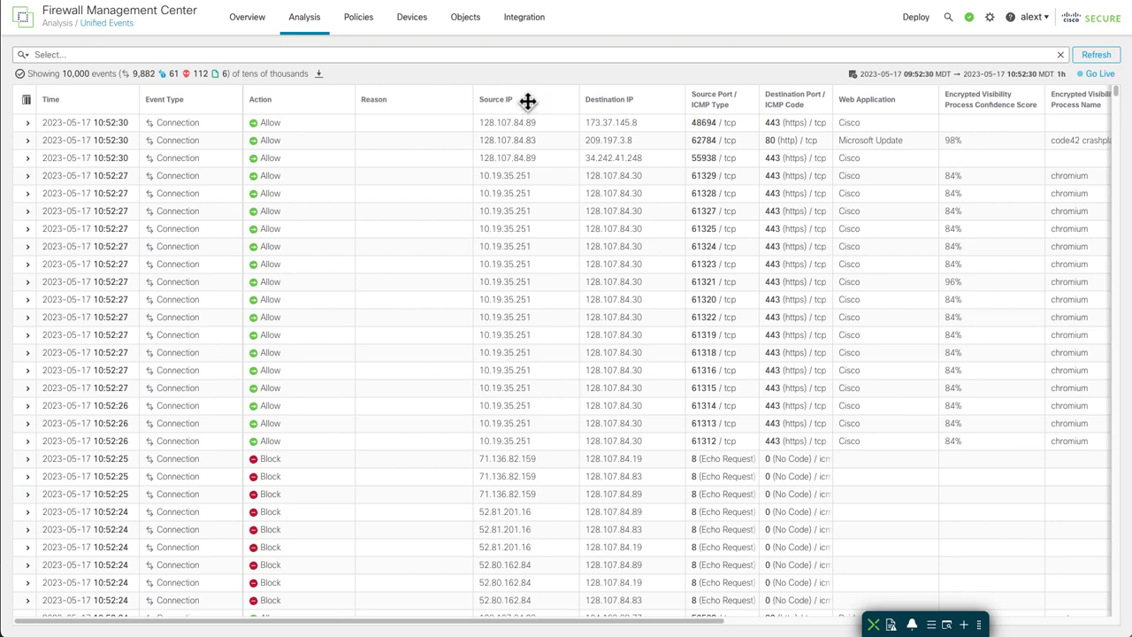
left_click_drag(528, 101, 316, 124)
mouse_move(555, 625)
left_mouse_down()
mouse_move(591, 627)
mouse_move(555, 625)
left_mouse_up()
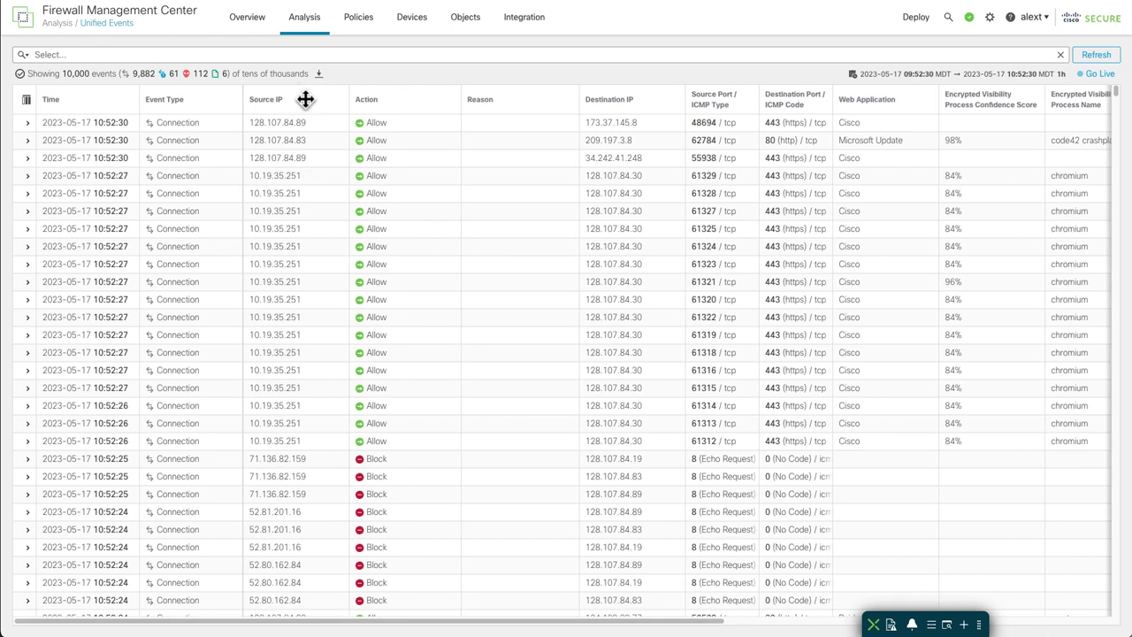
left_click_drag(306, 98, 227, 101)
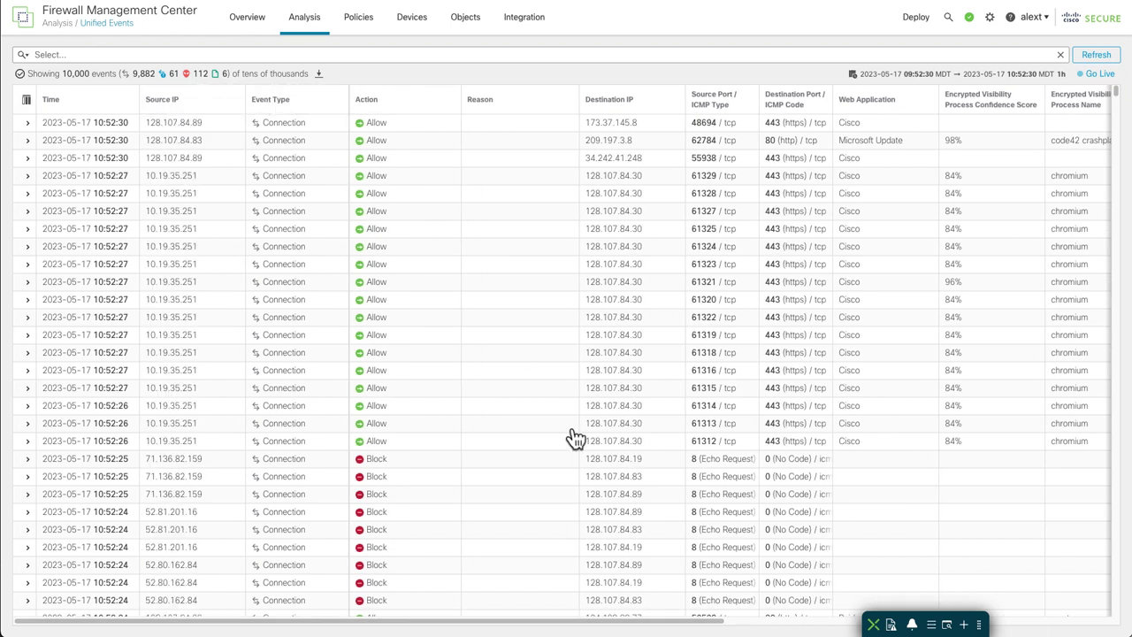
left_click_drag(589, 627, 537, 632)
left_click_drag(204, 98, 528, 122)
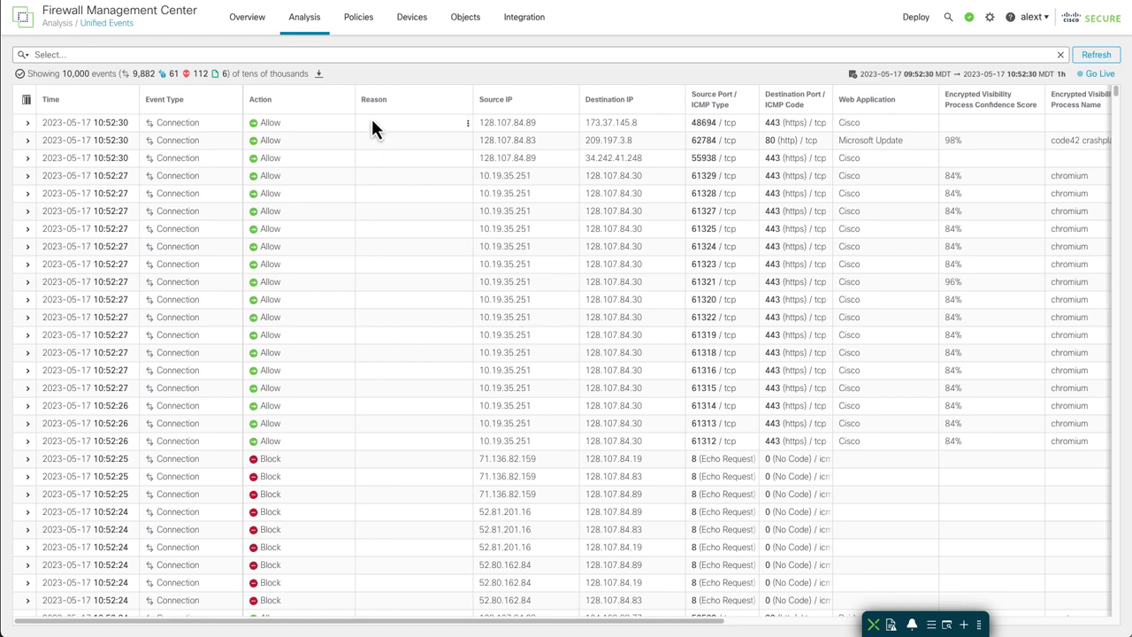
Narrow the Action, Source IP and Destination IP columns.
left_click_drag(355, 104, 317, 104)
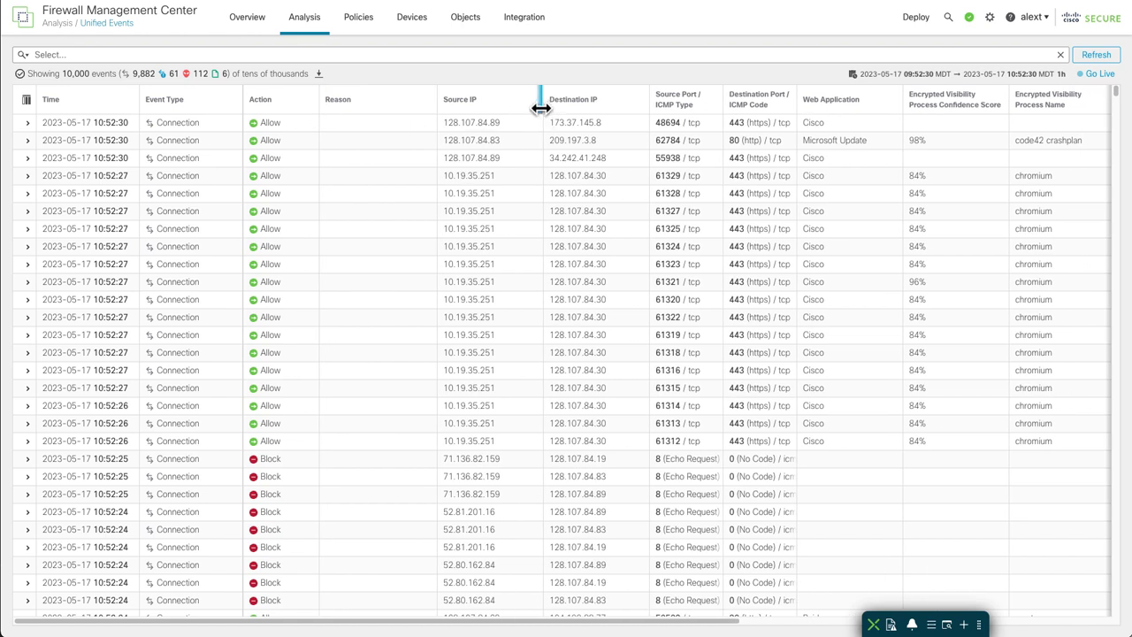
left_click_drag(544, 110, 511, 114)
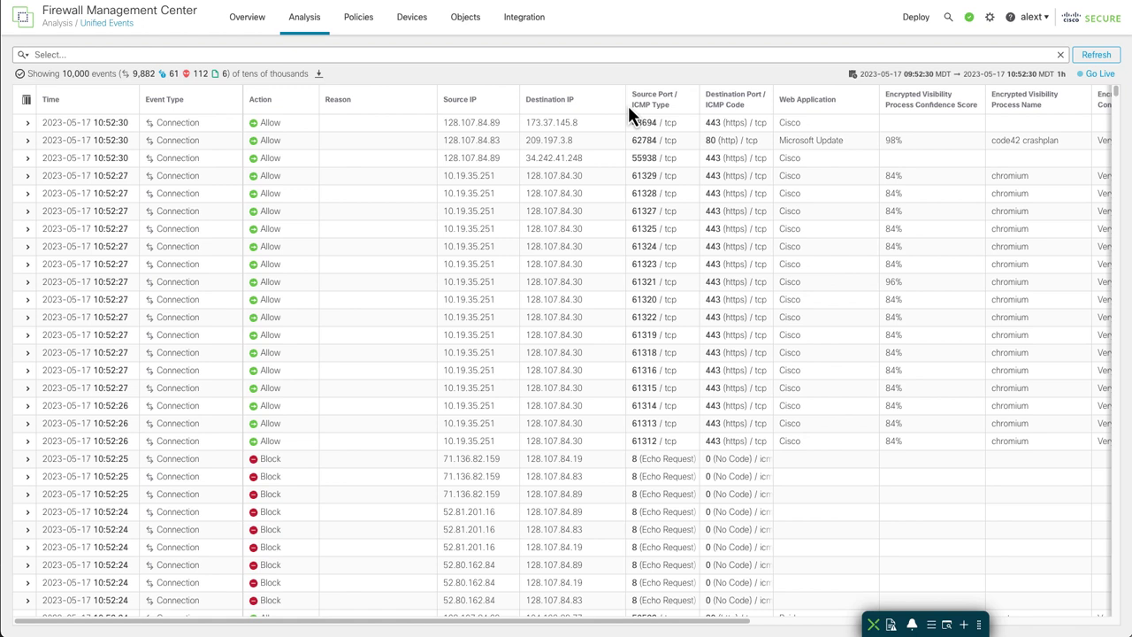
left_click_drag(628, 105, 607, 106)
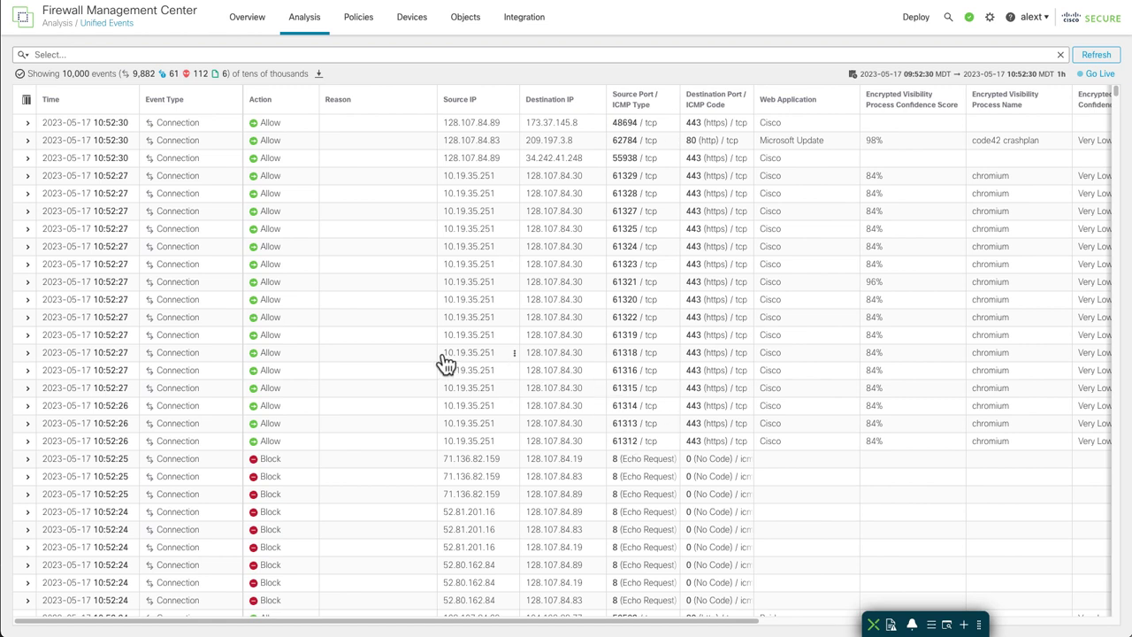
Scroll to the 10:52:13 events and select the Intrusion alert row.
scroll(660, 322, "down", 5)
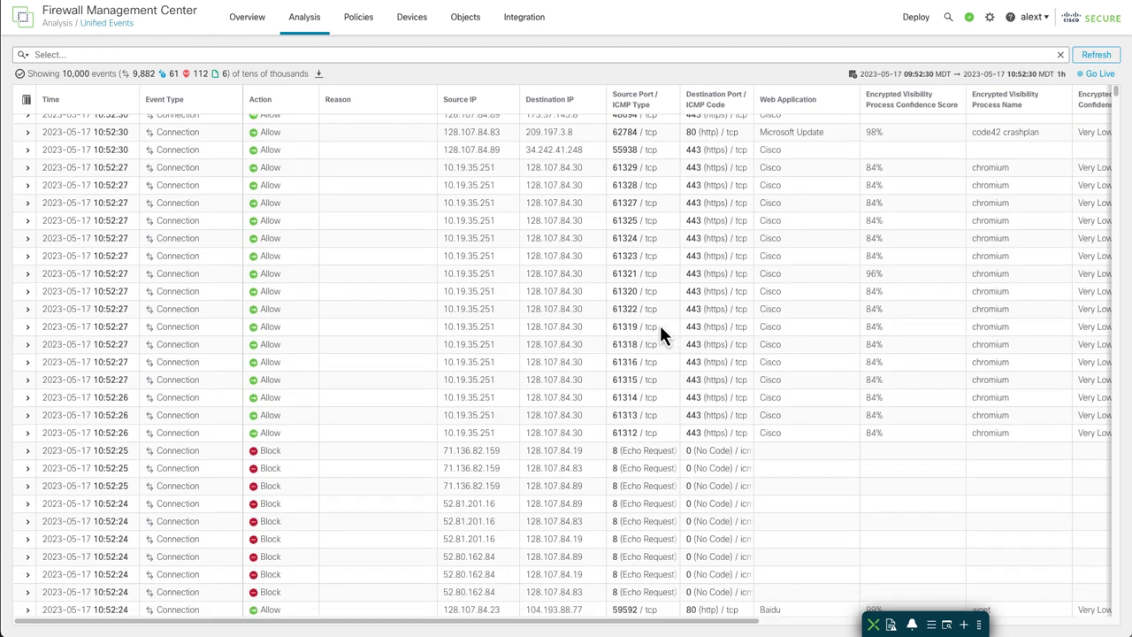
scroll(659, 325, "down", 8)
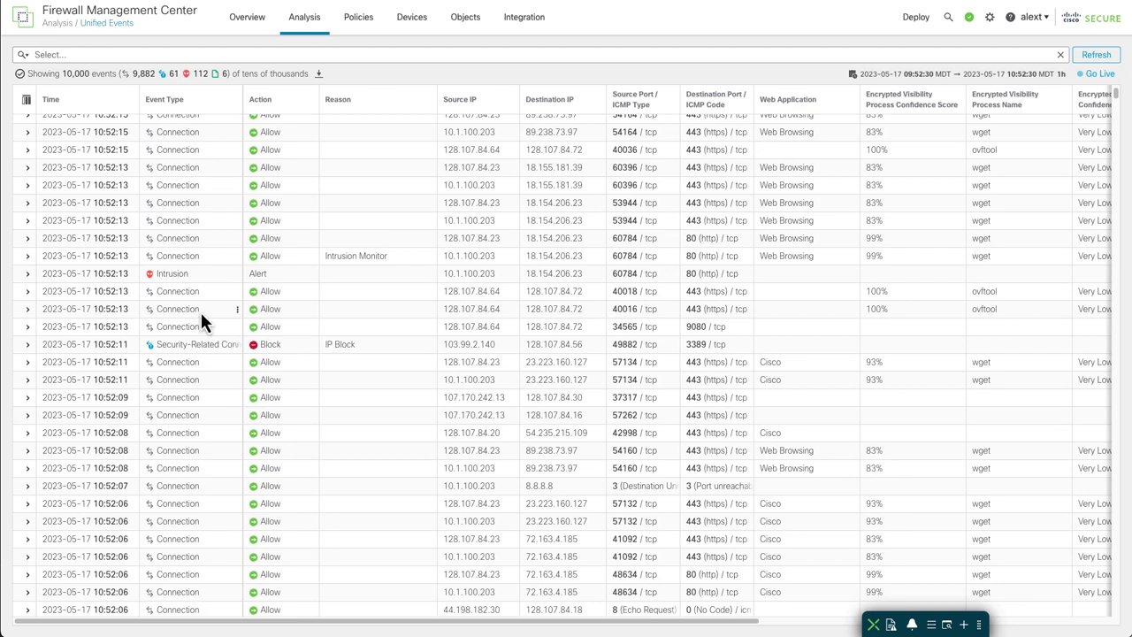
left_click(382, 279)
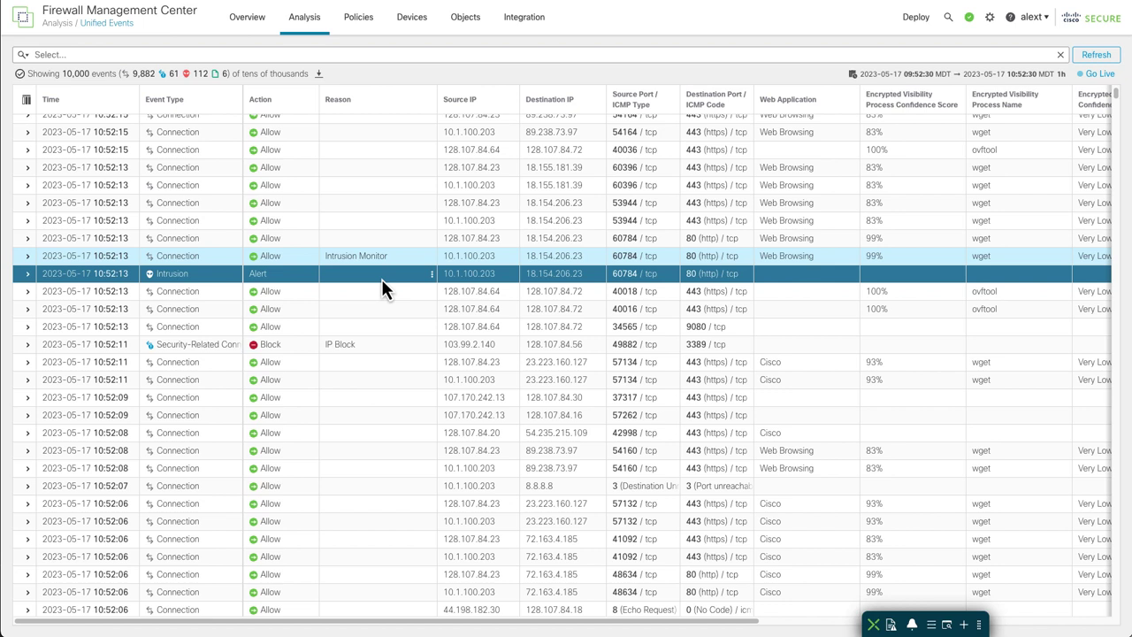
left_click(28, 275)
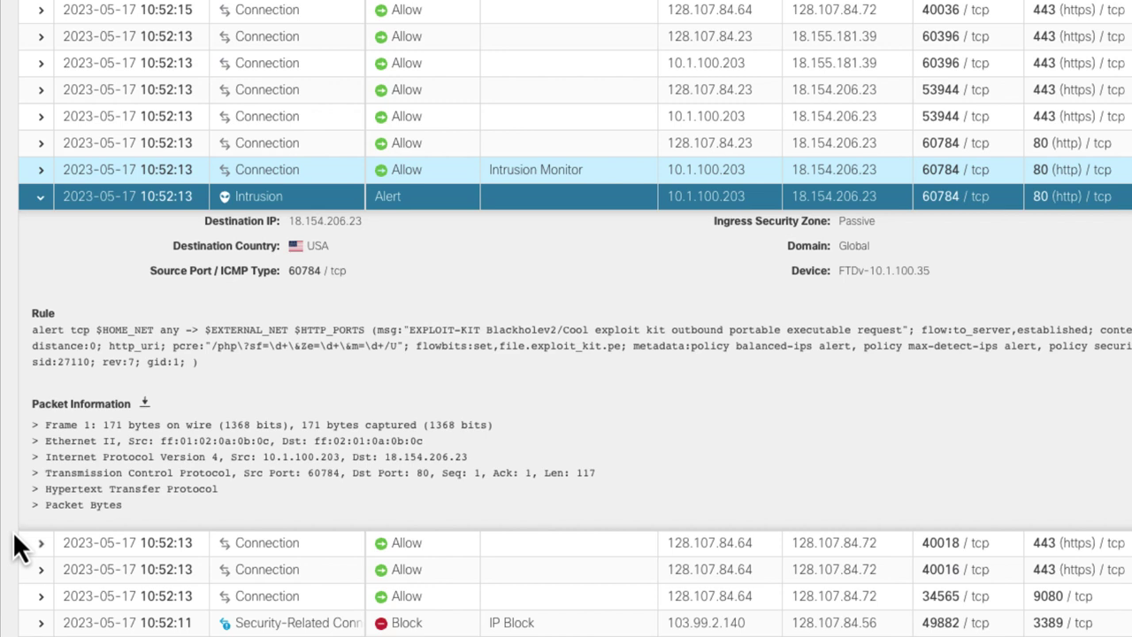
left_click(37, 505)
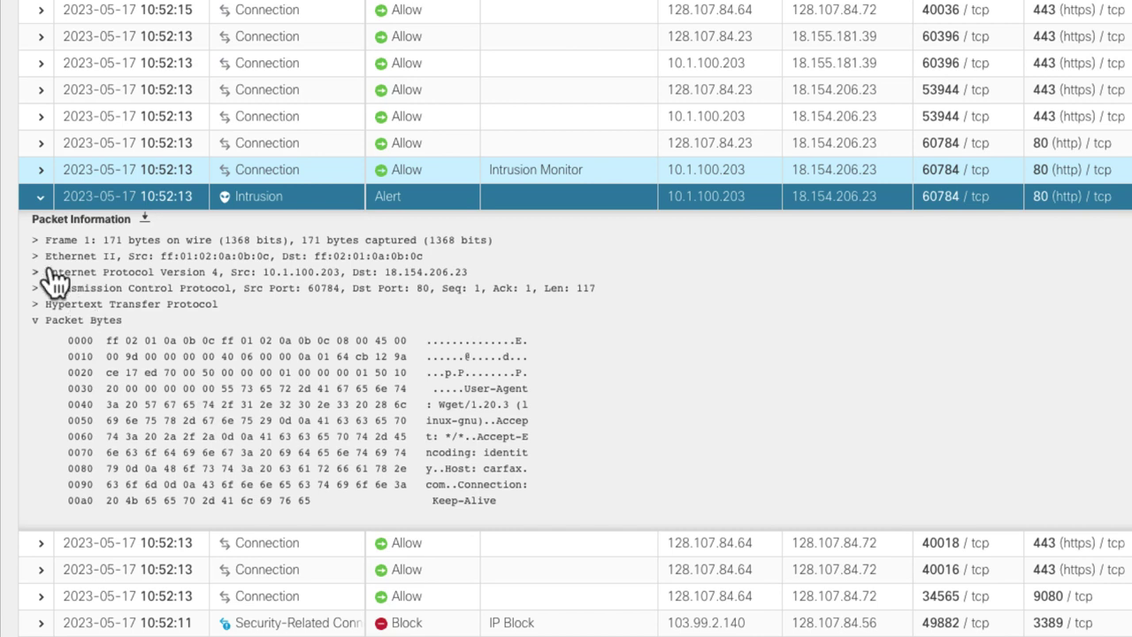
left_click(39, 200)
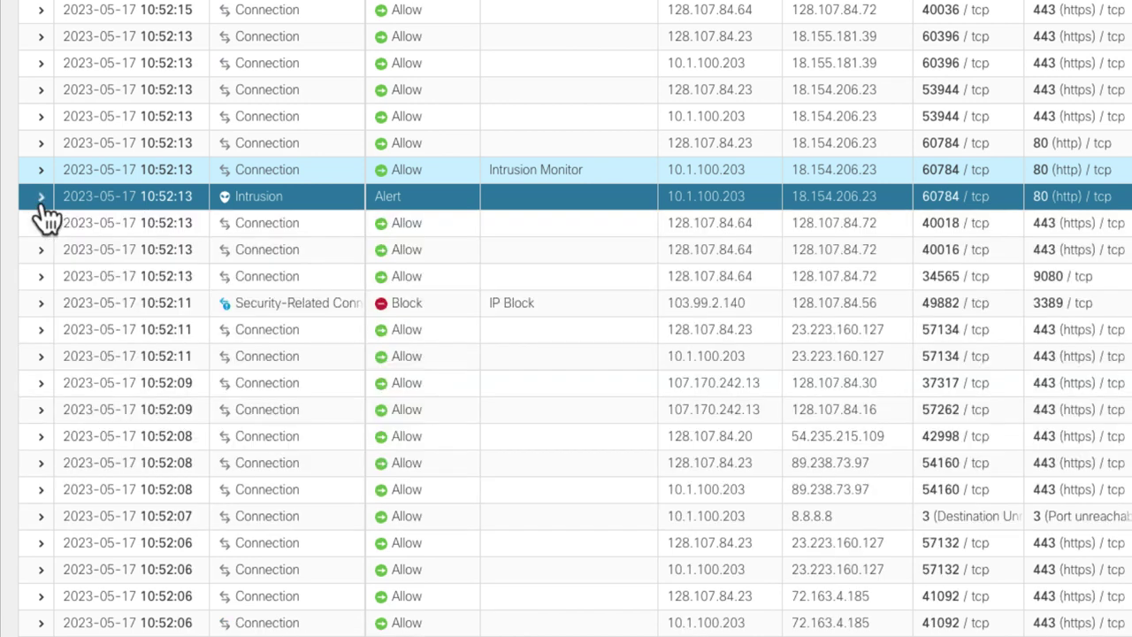
left_click(39, 304)
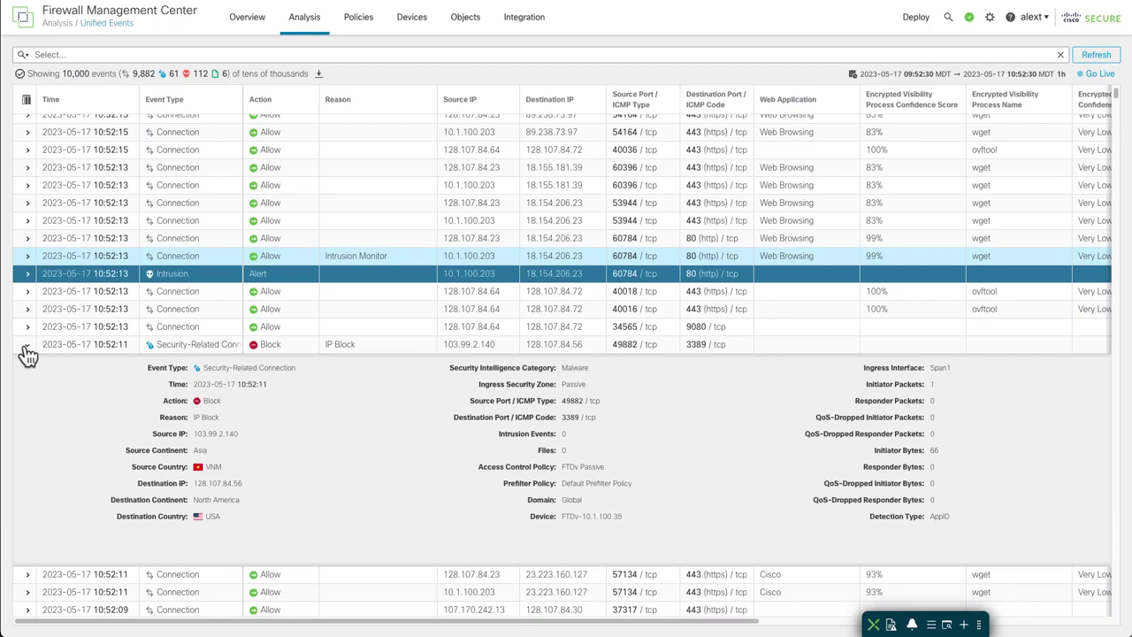
left_click(40, 303)
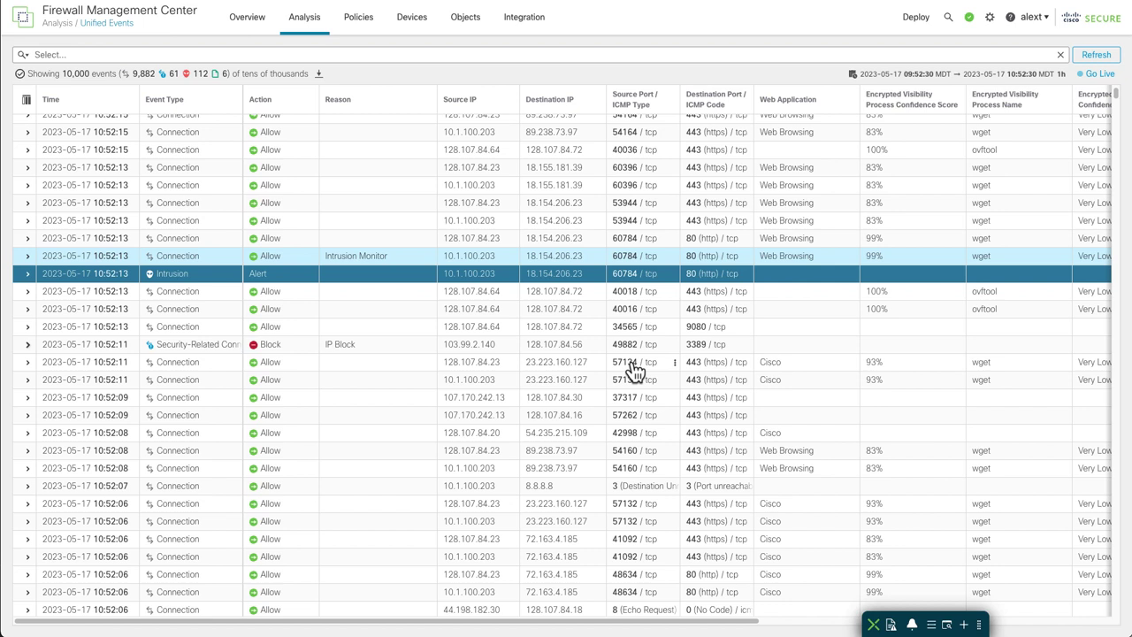
Filter the events to include only source IP 10.1.100.203 and apply it.
scroll(633, 373, "up", 1)
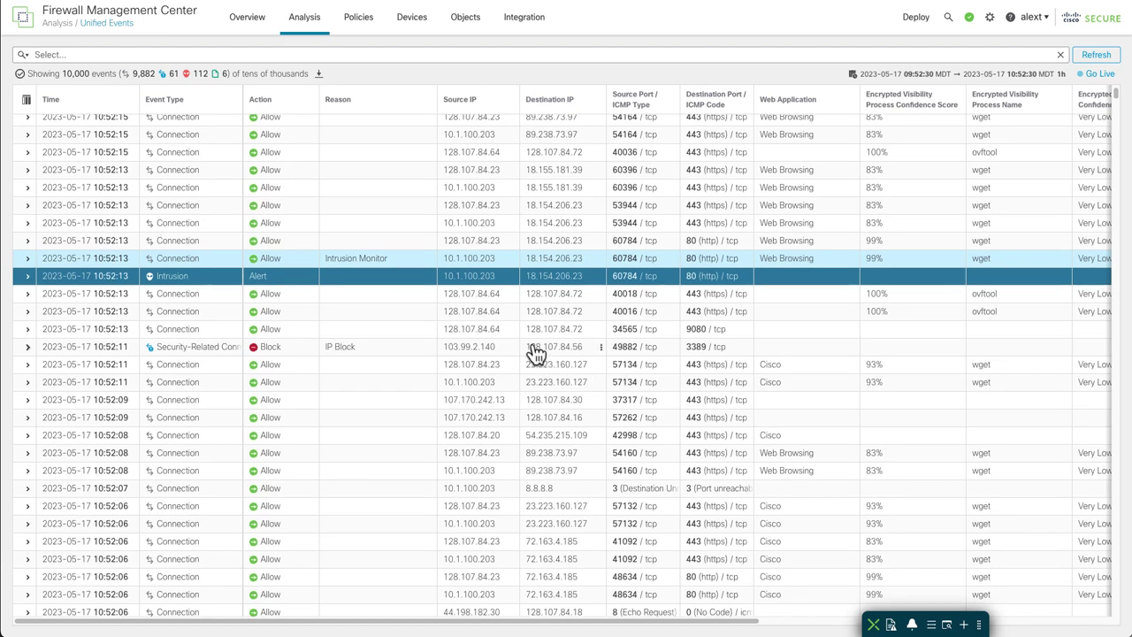
left_click(514, 277)
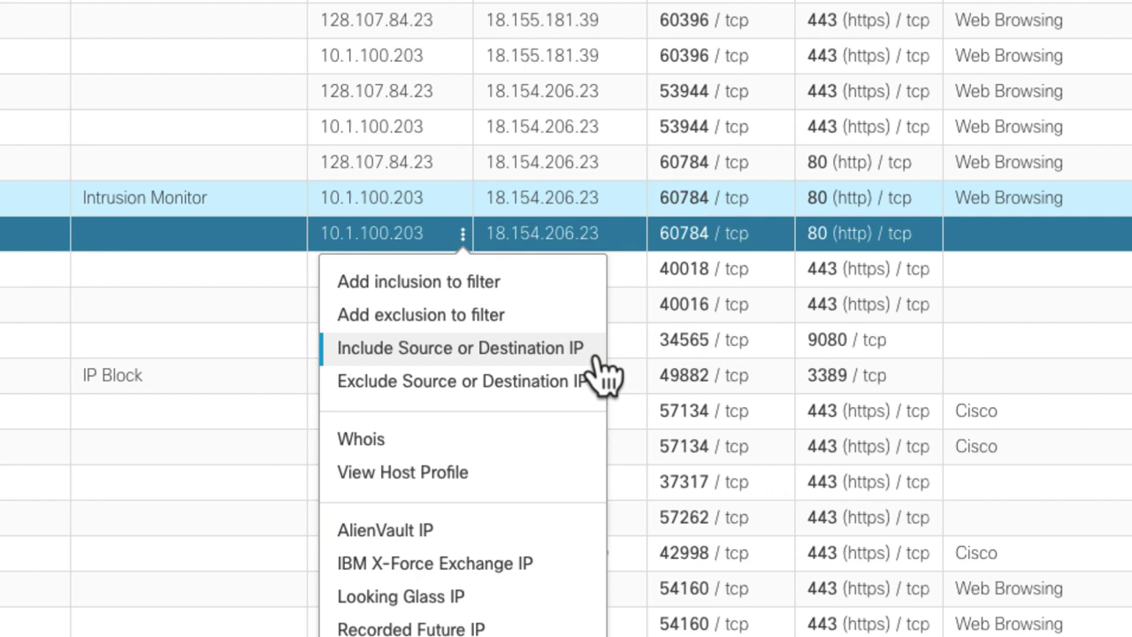
left_click(460, 285)
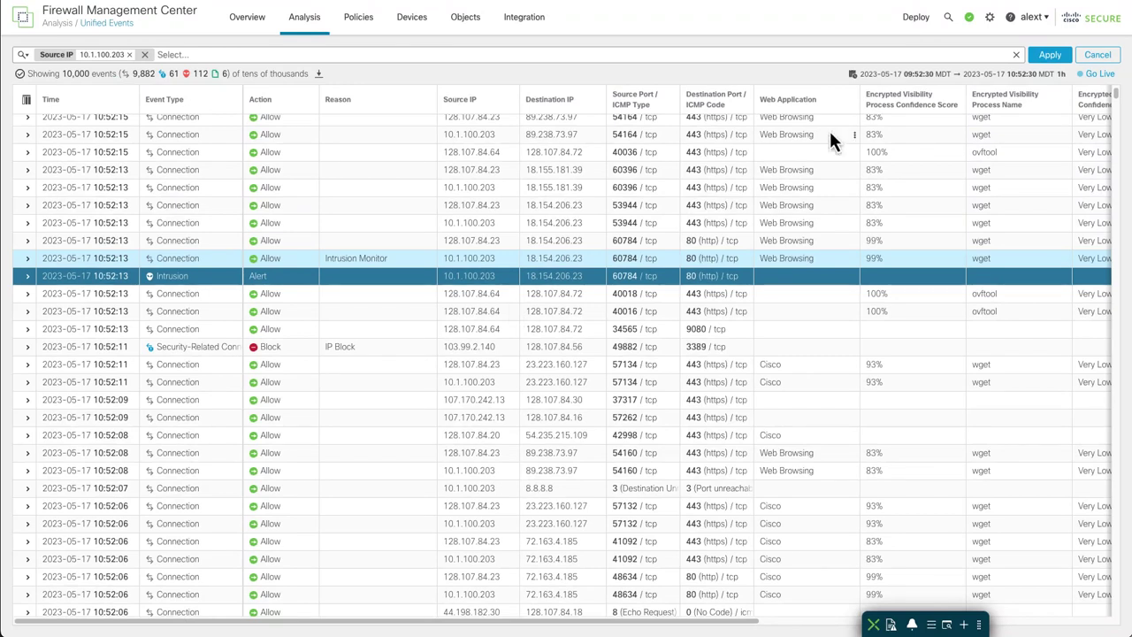
left_click(1044, 62)
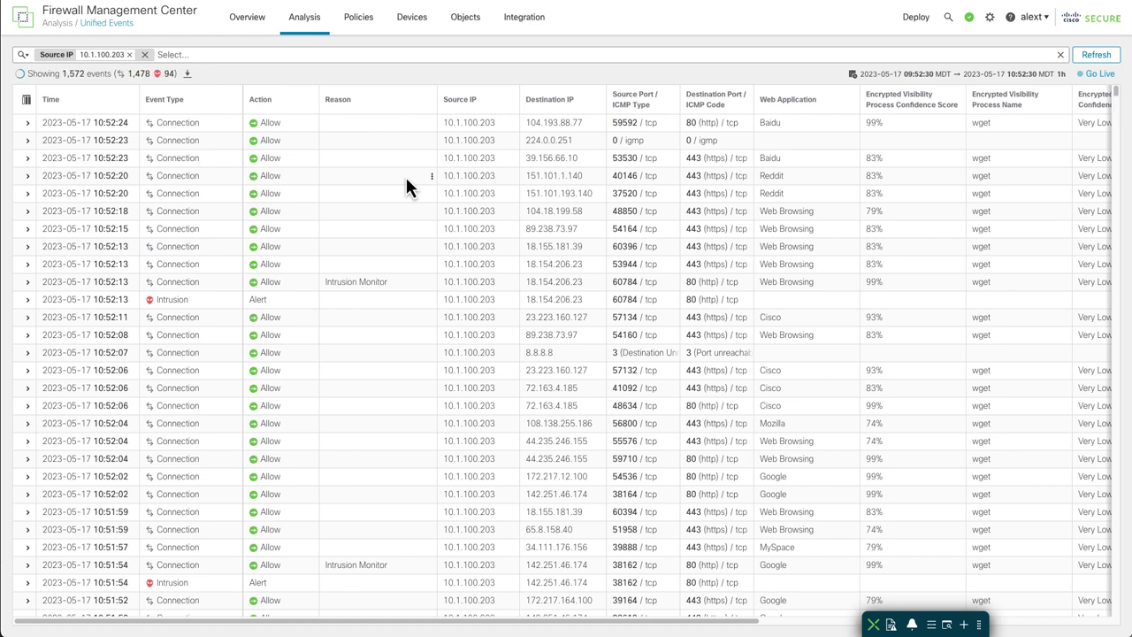
Remove the 10.1.100.203 filter, reload all events, and include source IP 128.107.84.89.
left_click(1061, 54)
left_click(1049, 54)
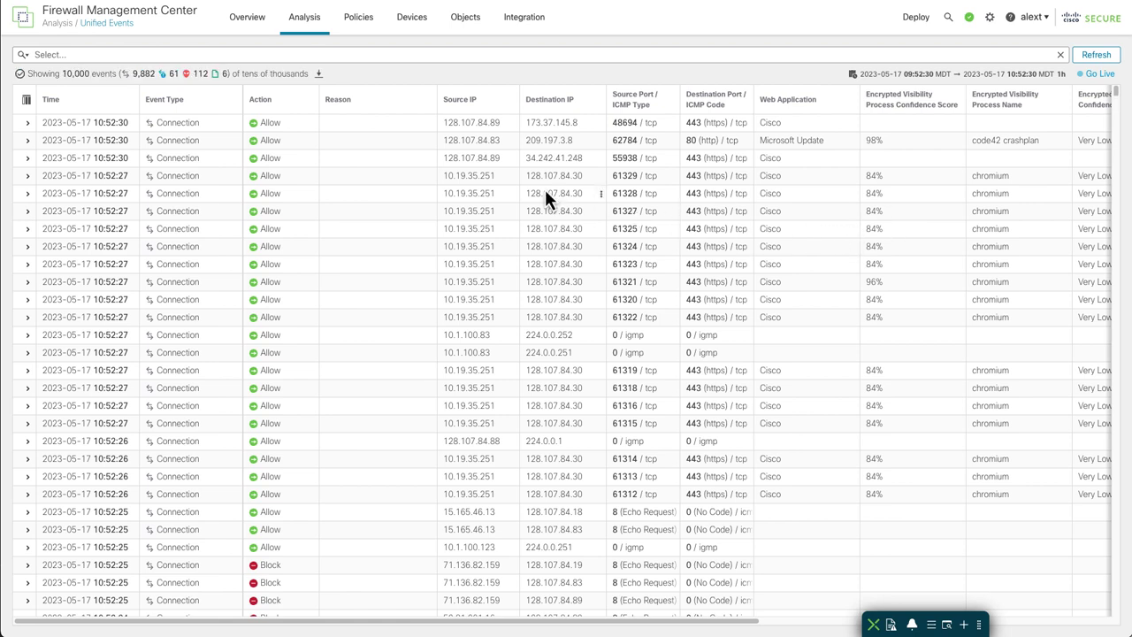
left_click(514, 125)
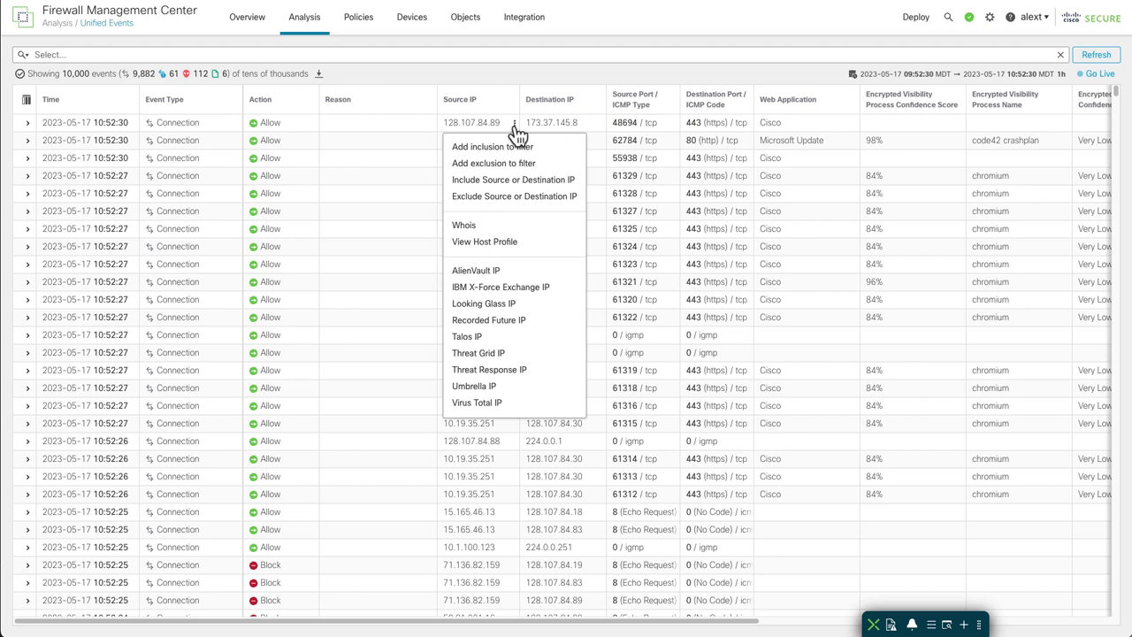
left_click(506, 149)
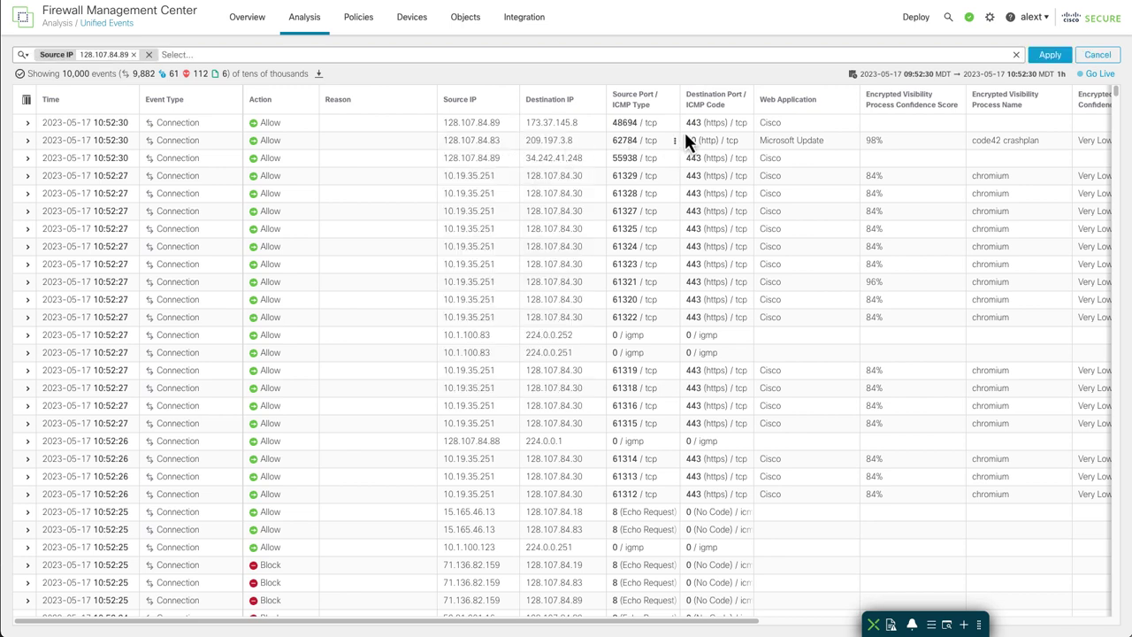
Add inclusion filters for destination port 443 (https)/tcp and source IP 10.19.35.251.
left_click(749, 125)
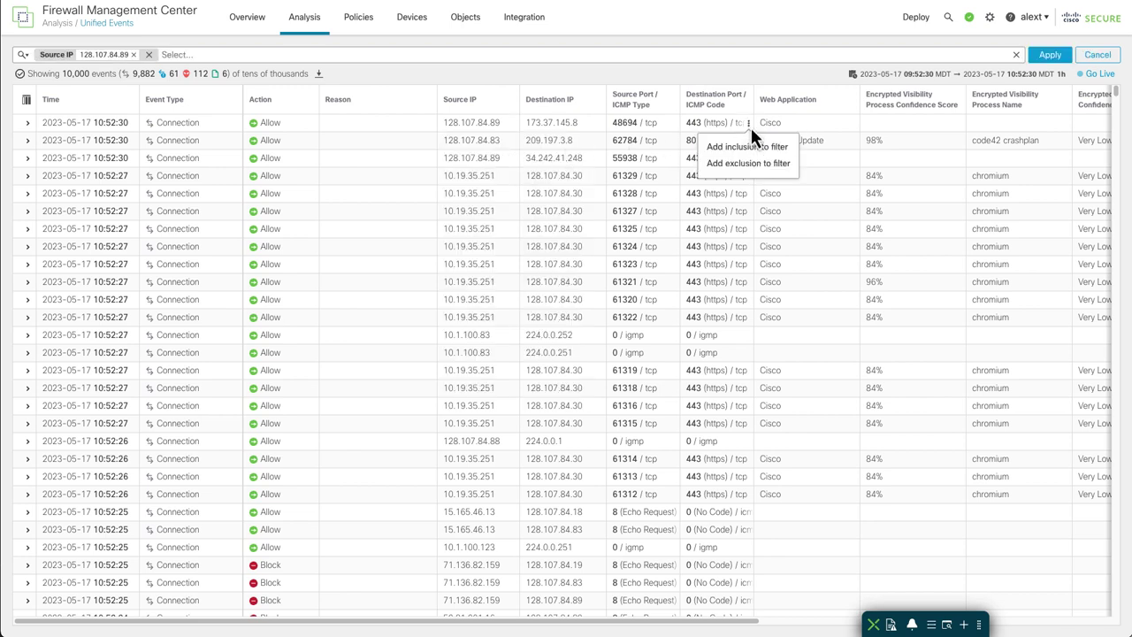
left_click(750, 148)
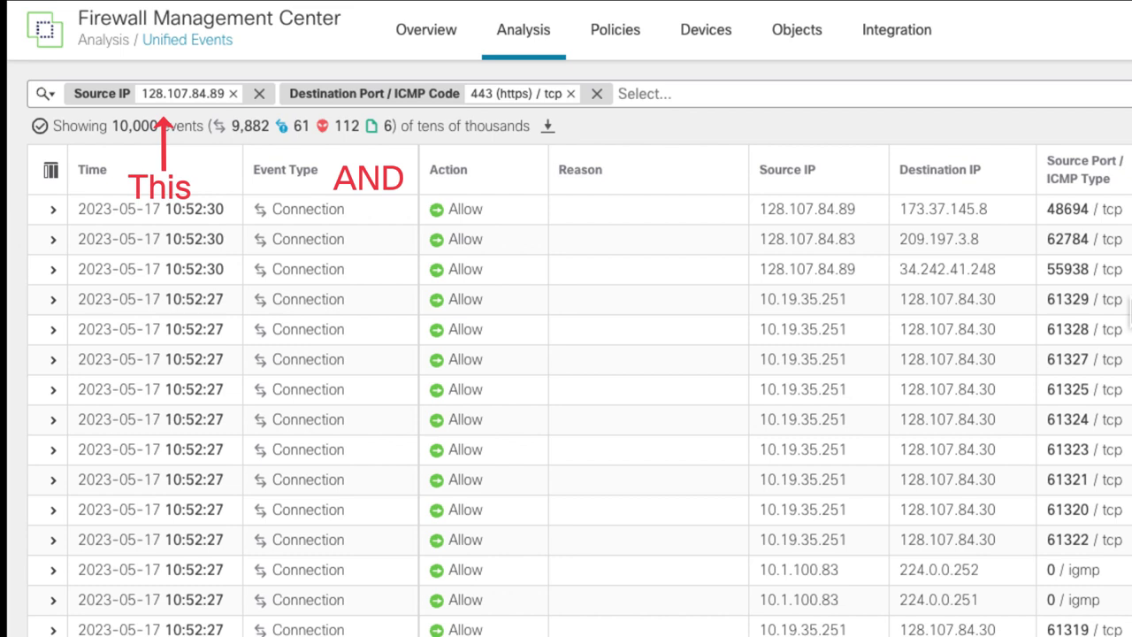
left_click(880, 356)
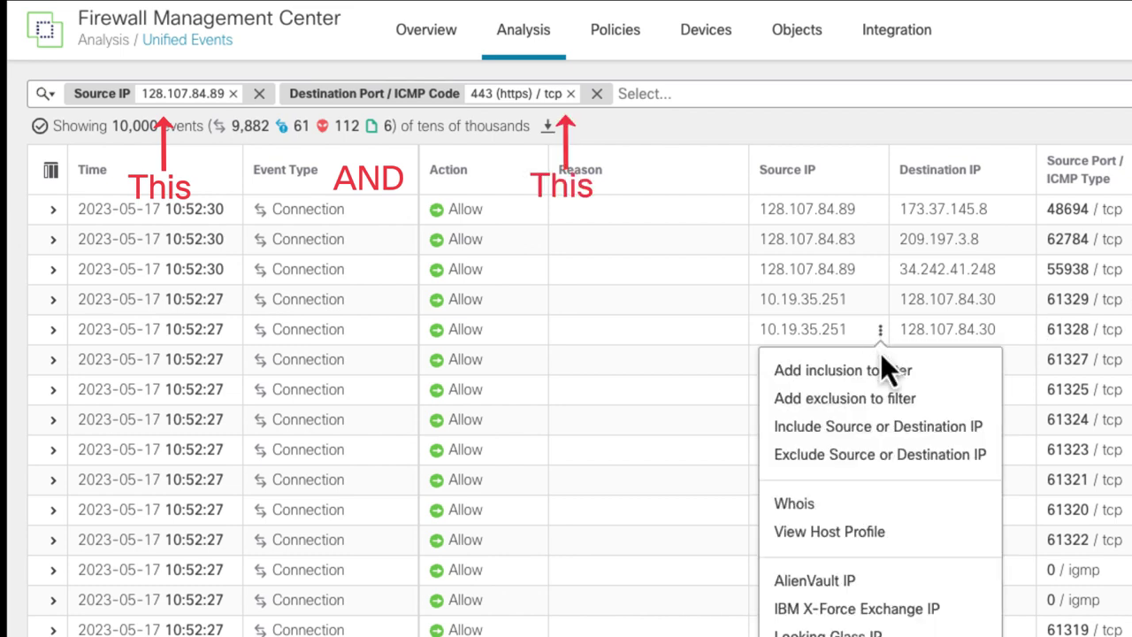
left_click(880, 373)
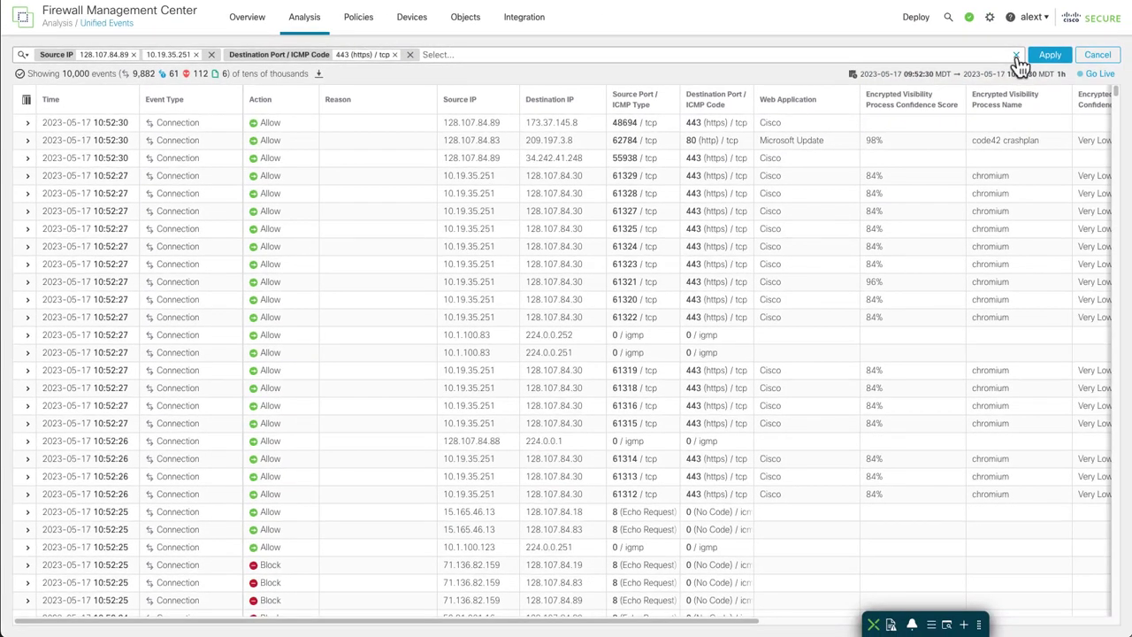
Replace all filters with an Event Type filter of Intrusion or Malware and apply it.
left_click(1016, 54)
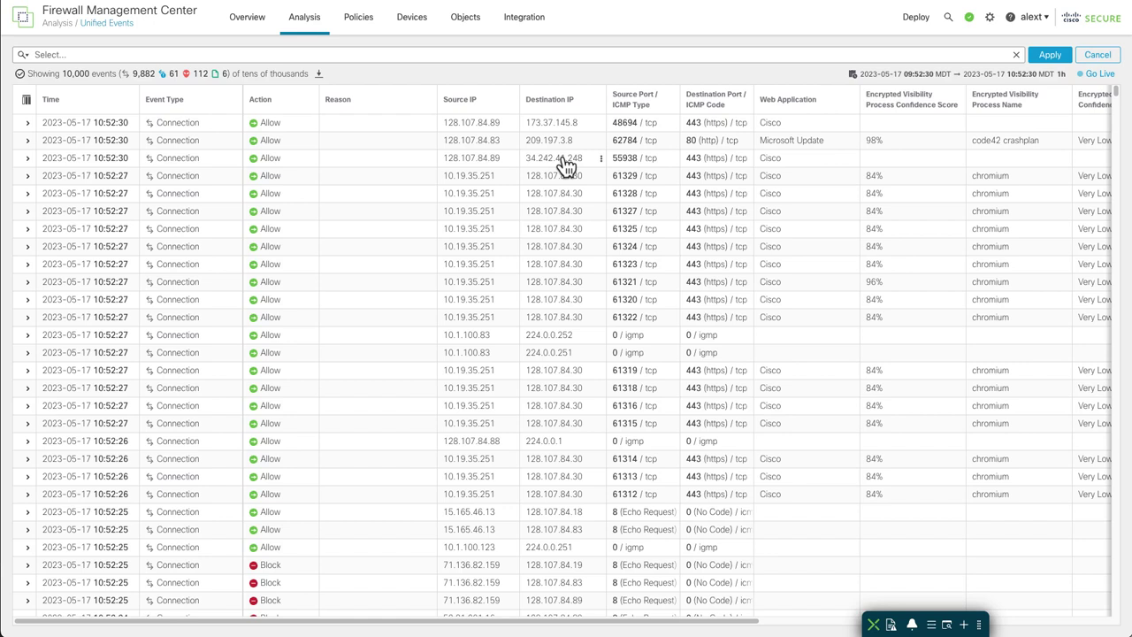
left_click(238, 125)
left_click(237, 147)
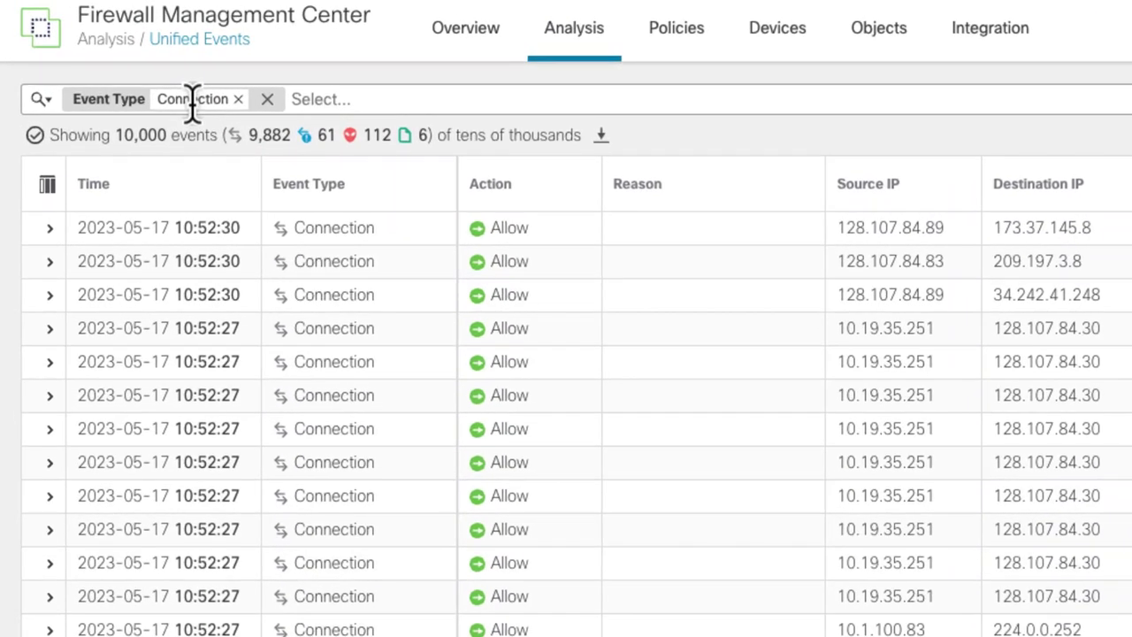
left_click(168, 93)
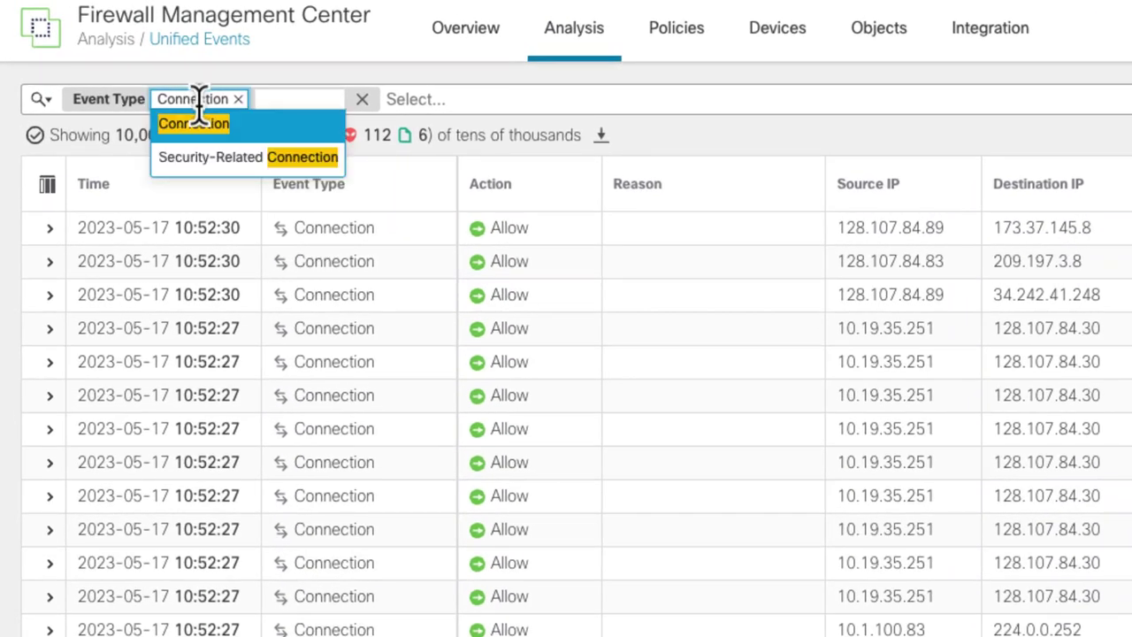
left_click(264, 99)
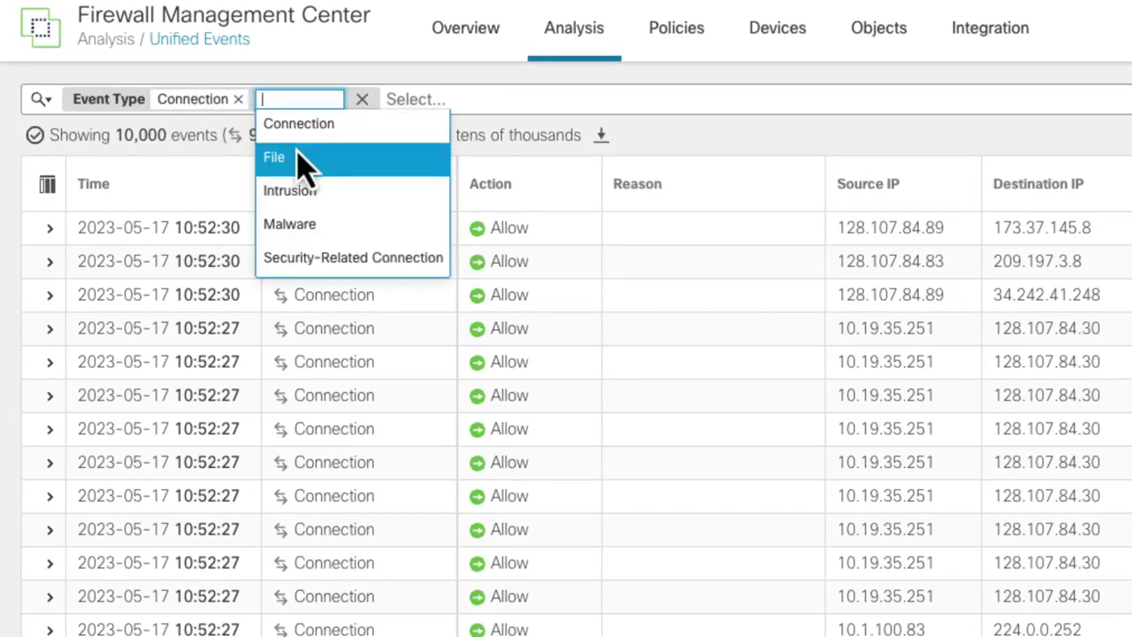
left_click(300, 200)
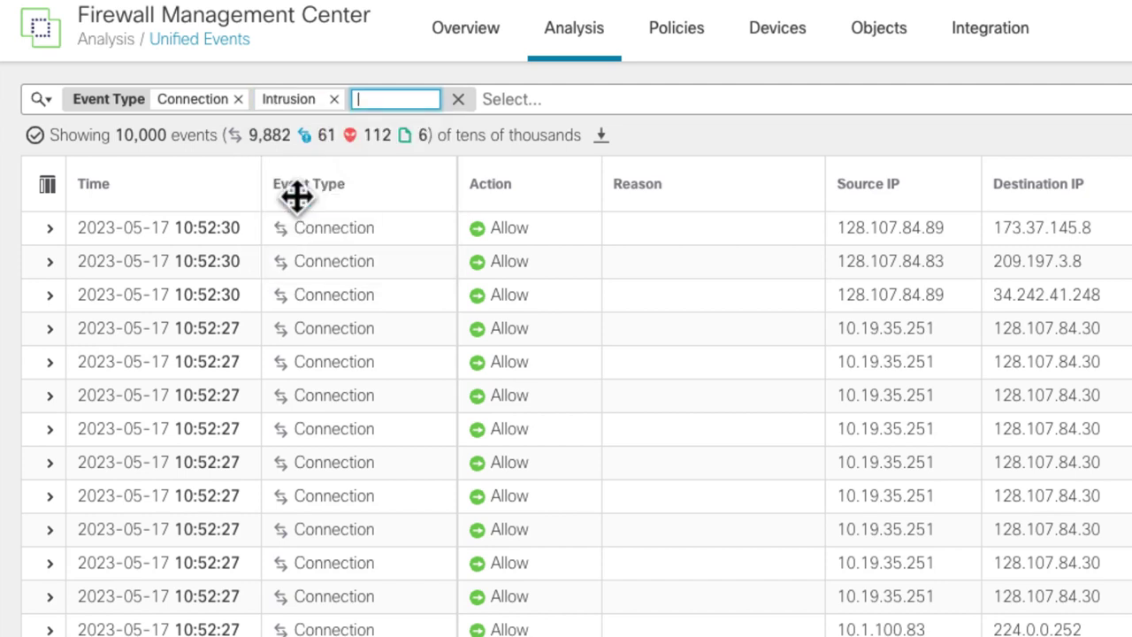
left_click(386, 105)
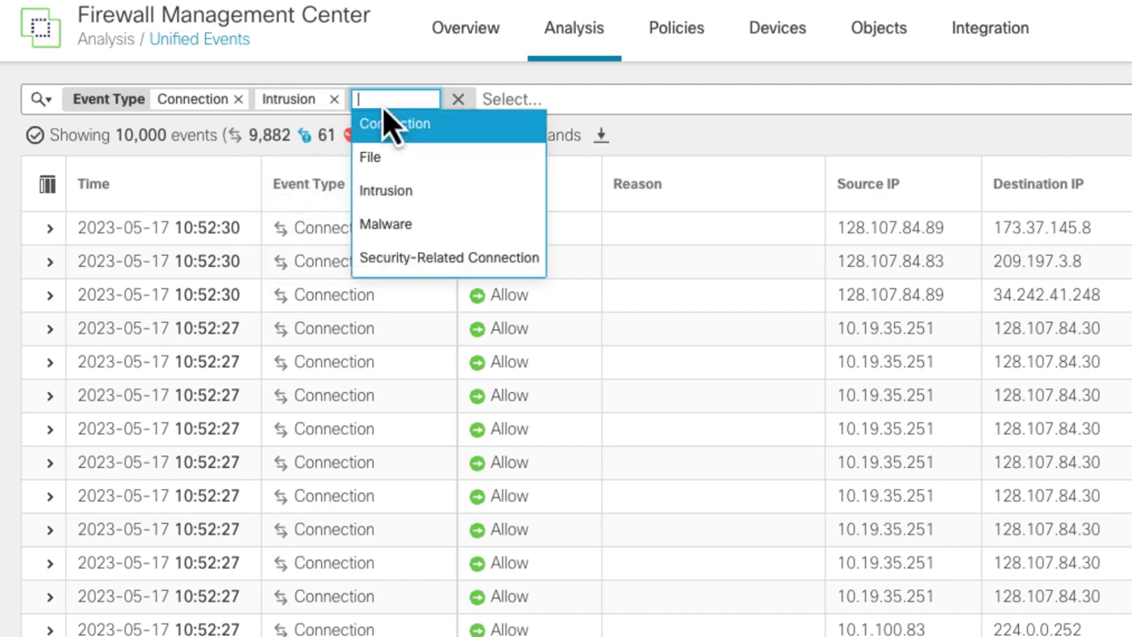
left_click(389, 226)
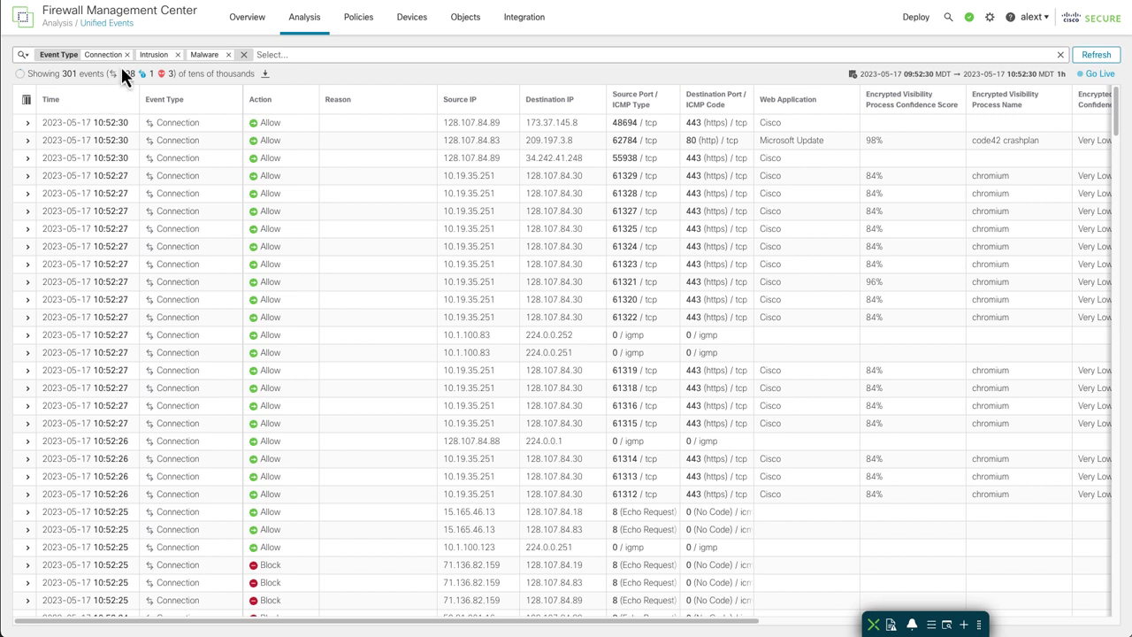
left_click(126, 54)
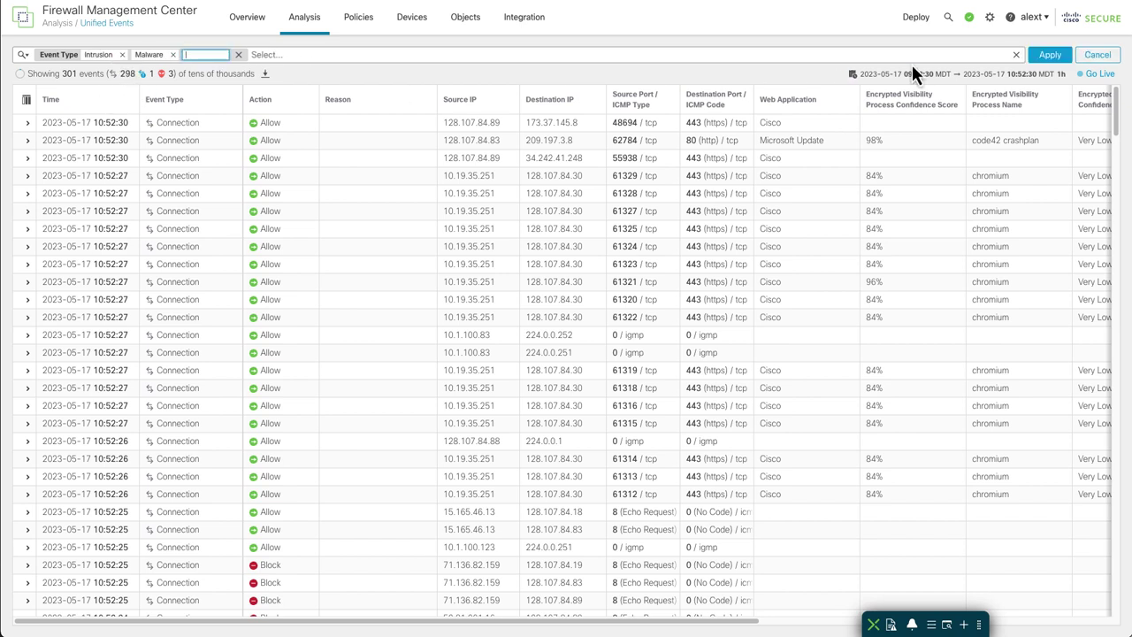
left_click(1035, 57)
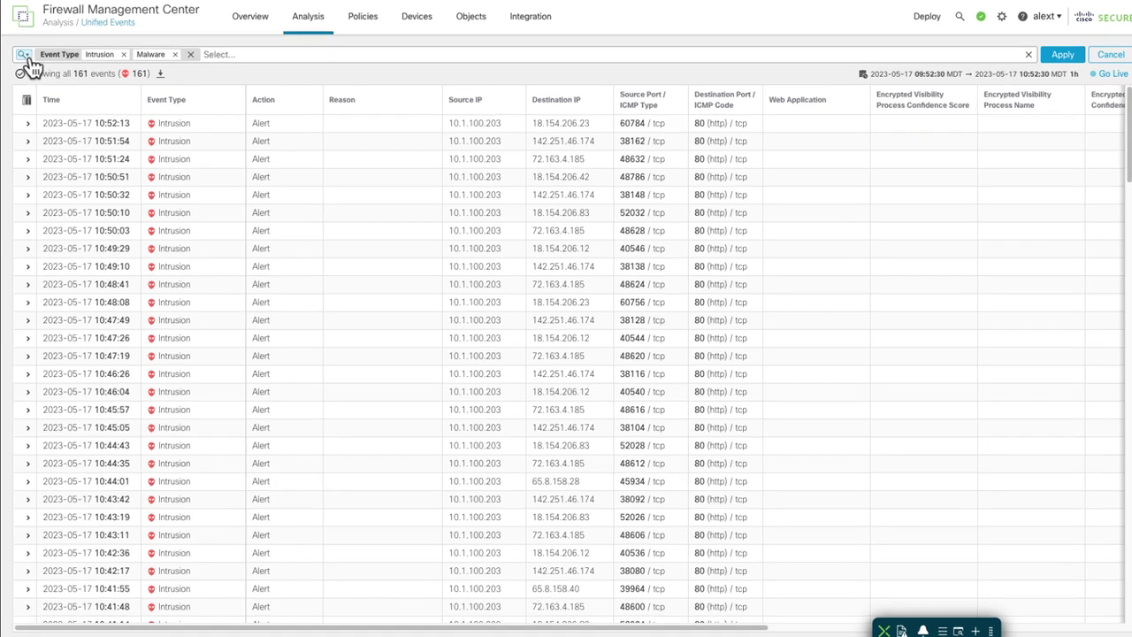
Save the current filter as 'IPS and Malware Only', then load the Interesting Host search.
left_click(24, 55)
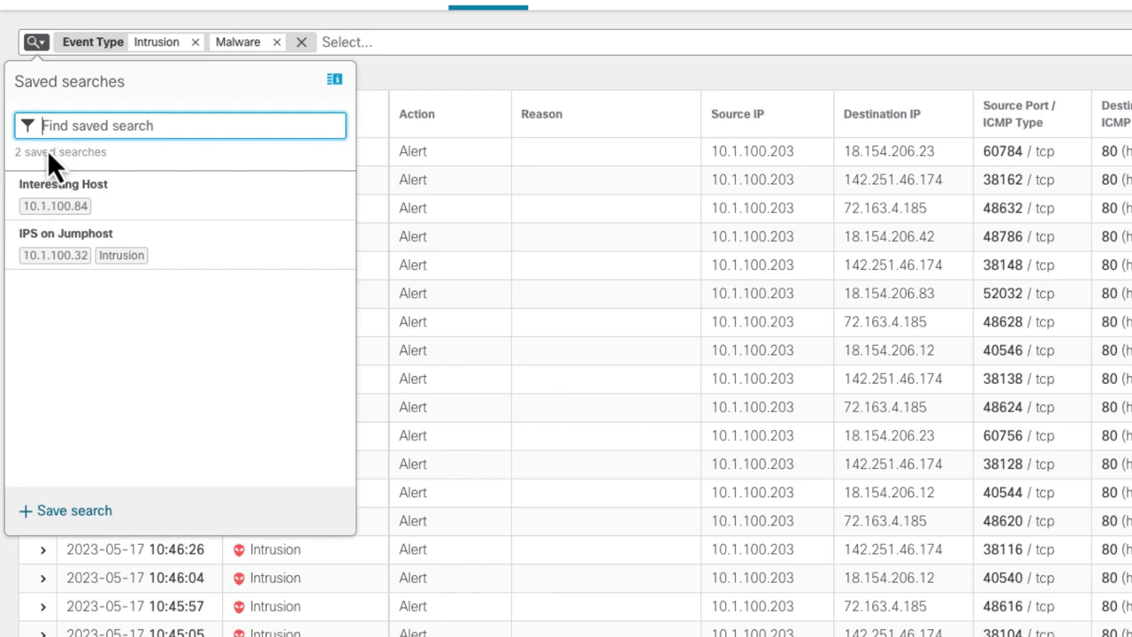
left_click(76, 522)
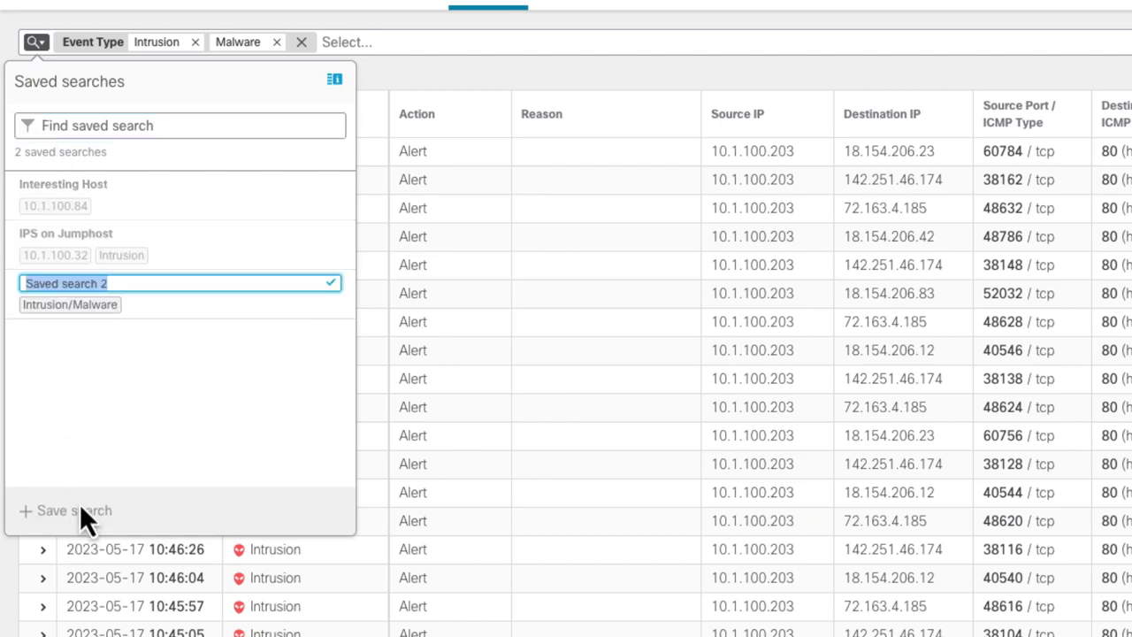
type("IPS a")
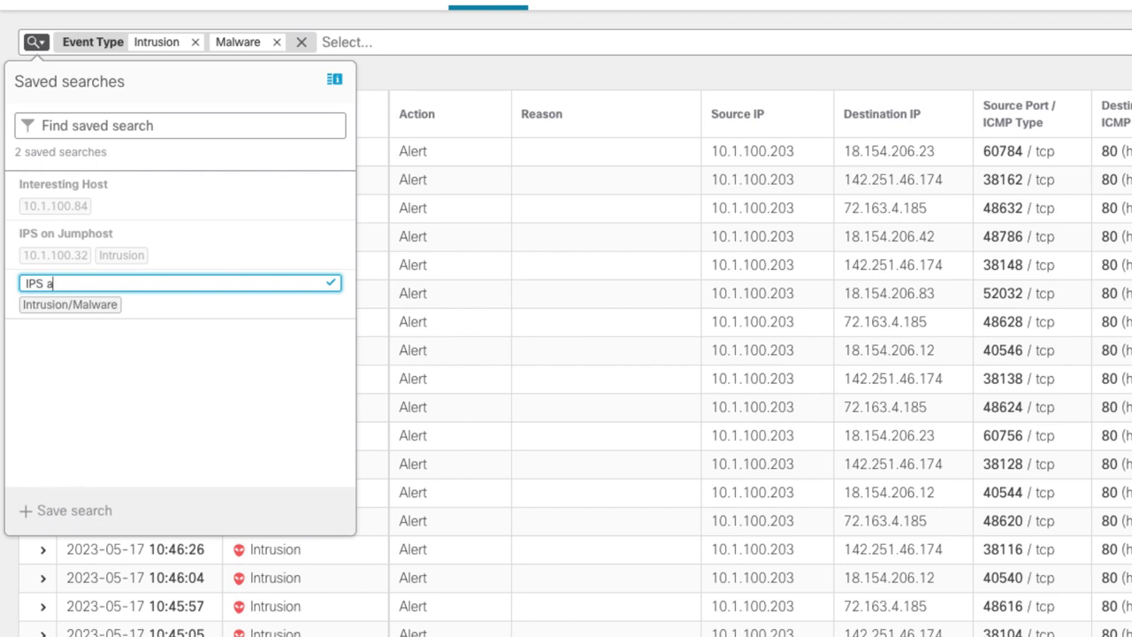
type("nd Malware Only")
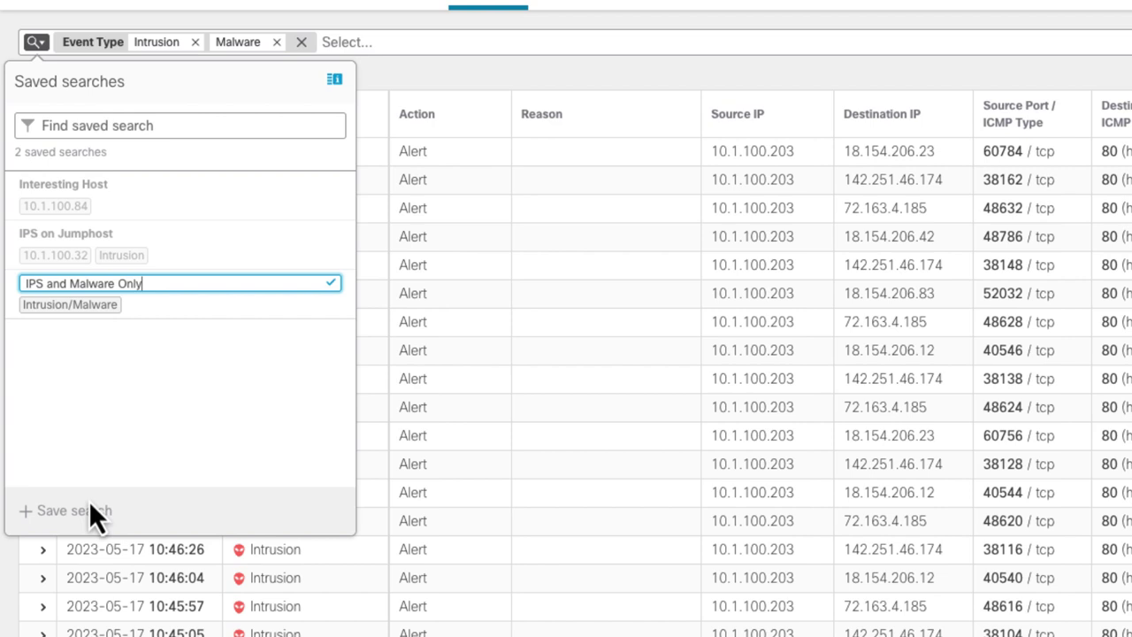
left_click(329, 299)
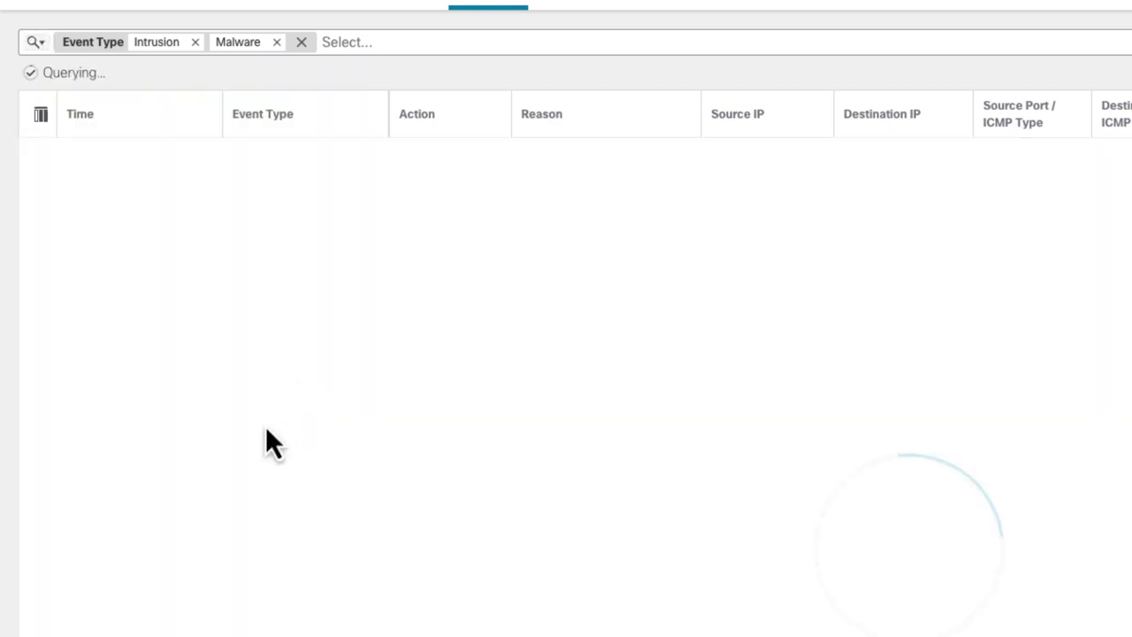
left_click(39, 46)
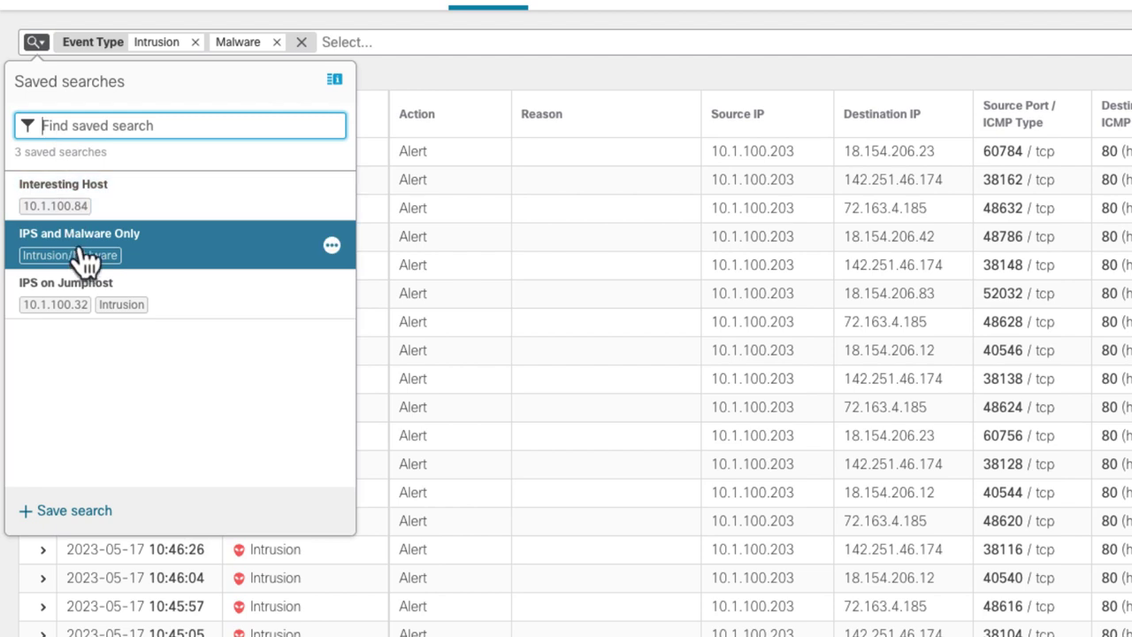
left_click(84, 204)
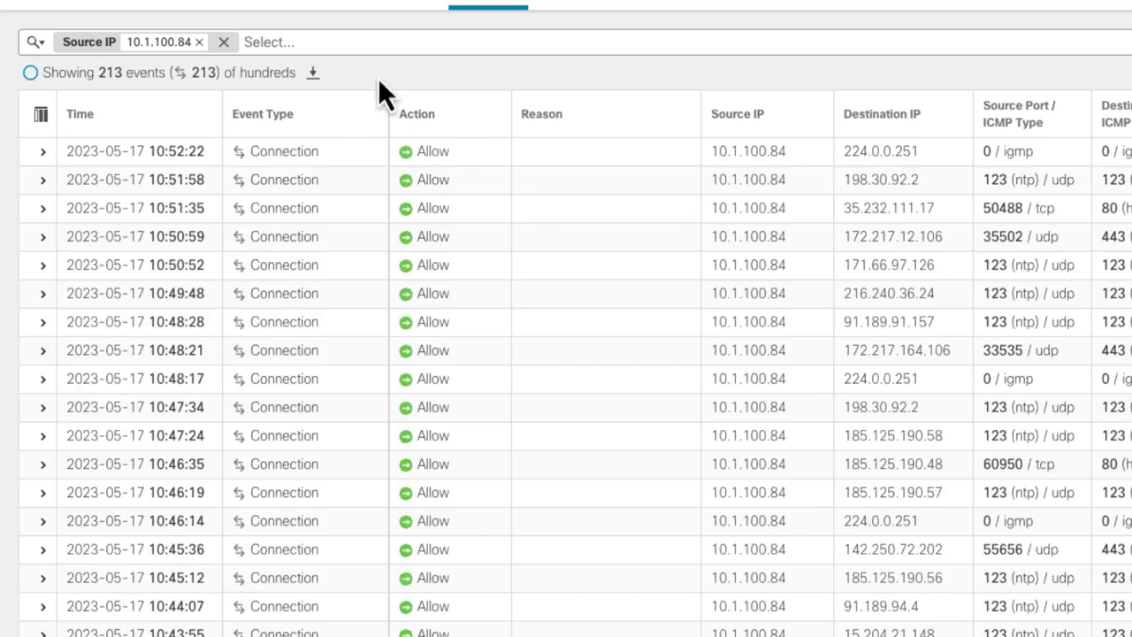
Apply the saved 'EVE fields' column set and scroll back left to the Reason column.
left_click(41, 117)
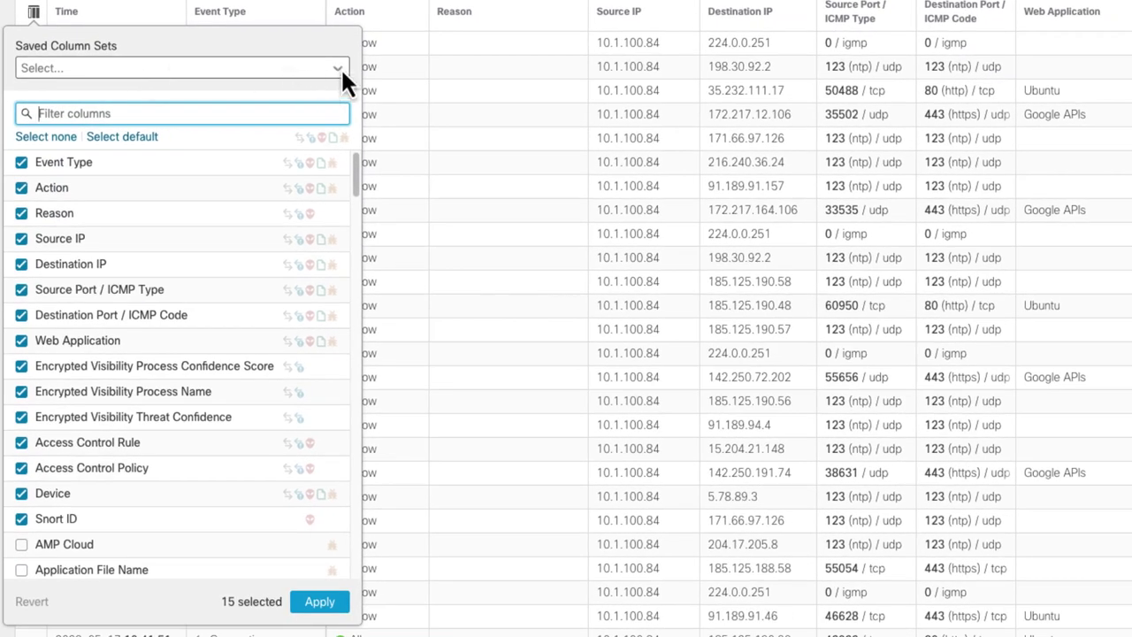
left_click(341, 67)
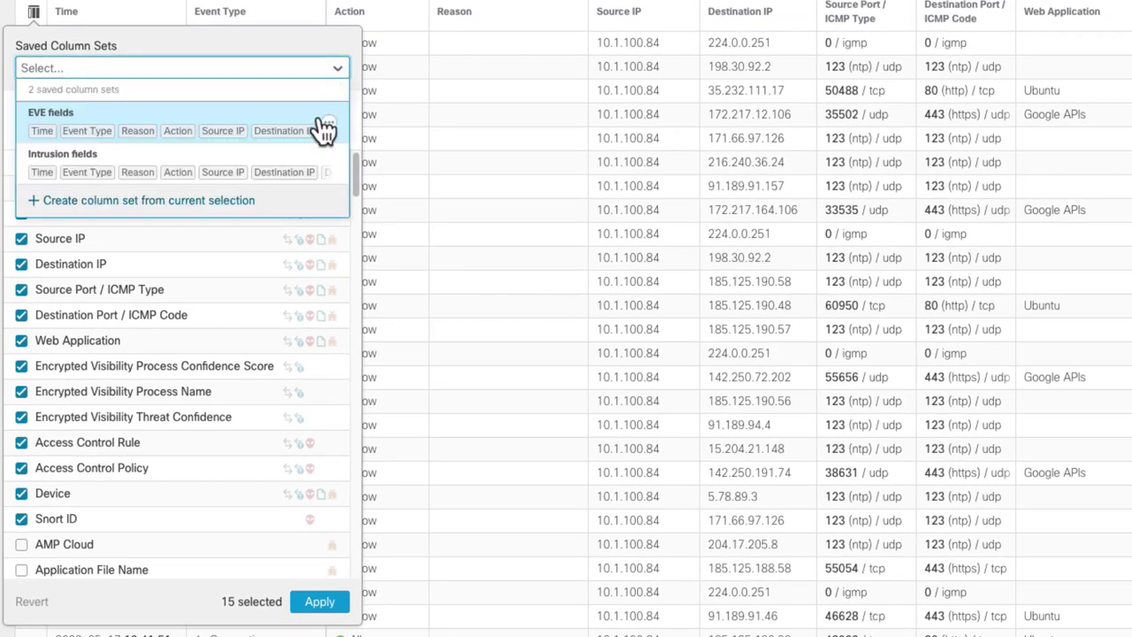
left_click(264, 135)
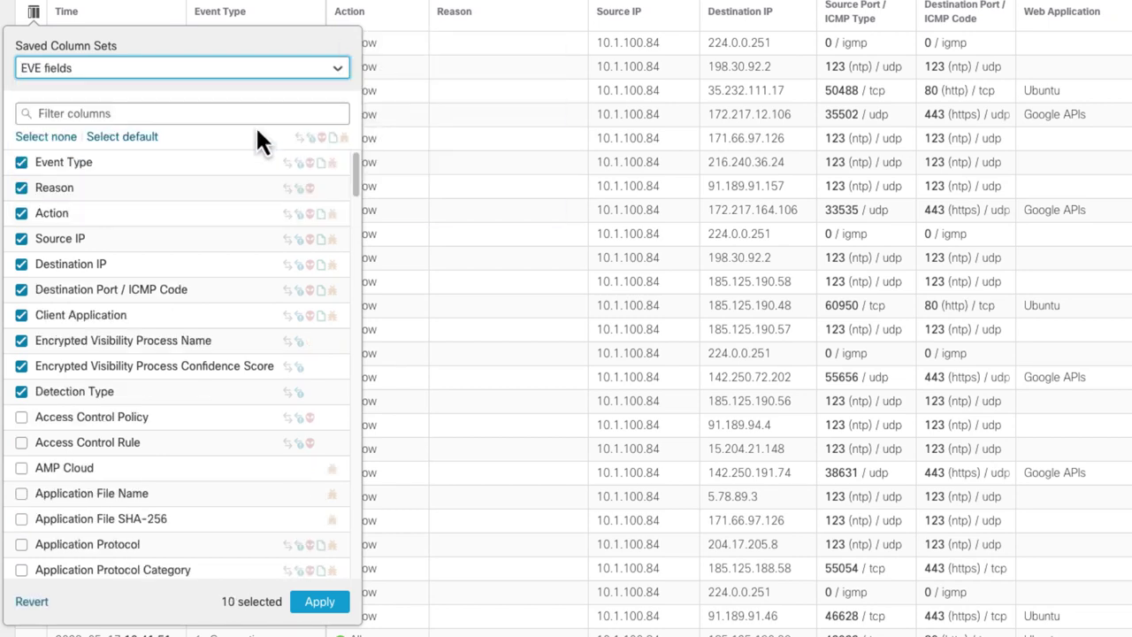
left_click(320, 606)
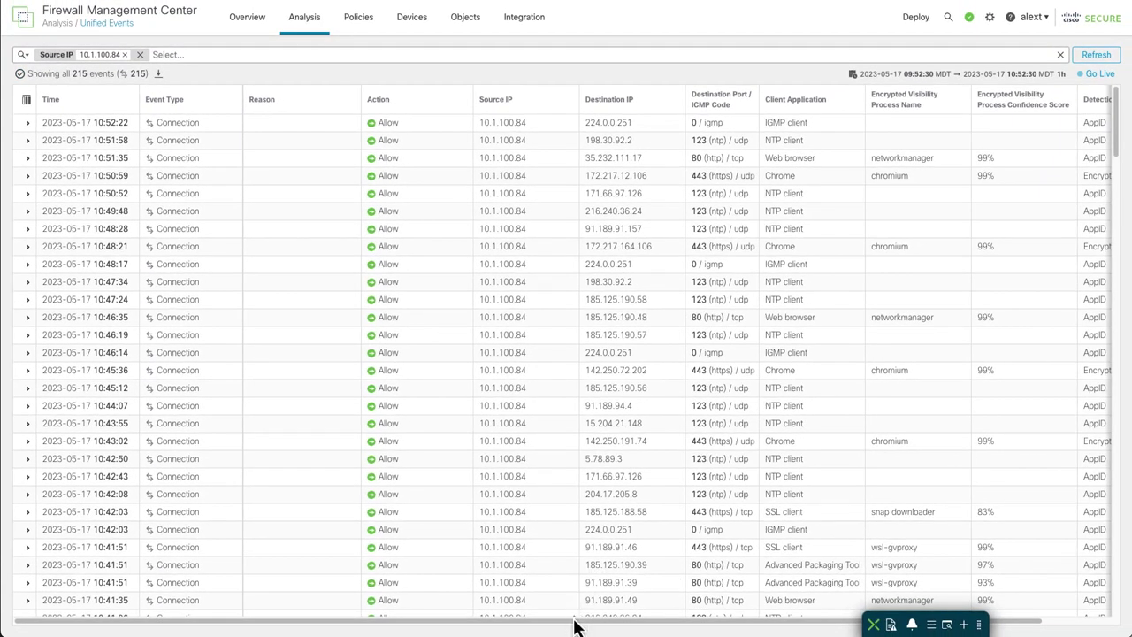
left_click_drag(576, 628, 696, 634)
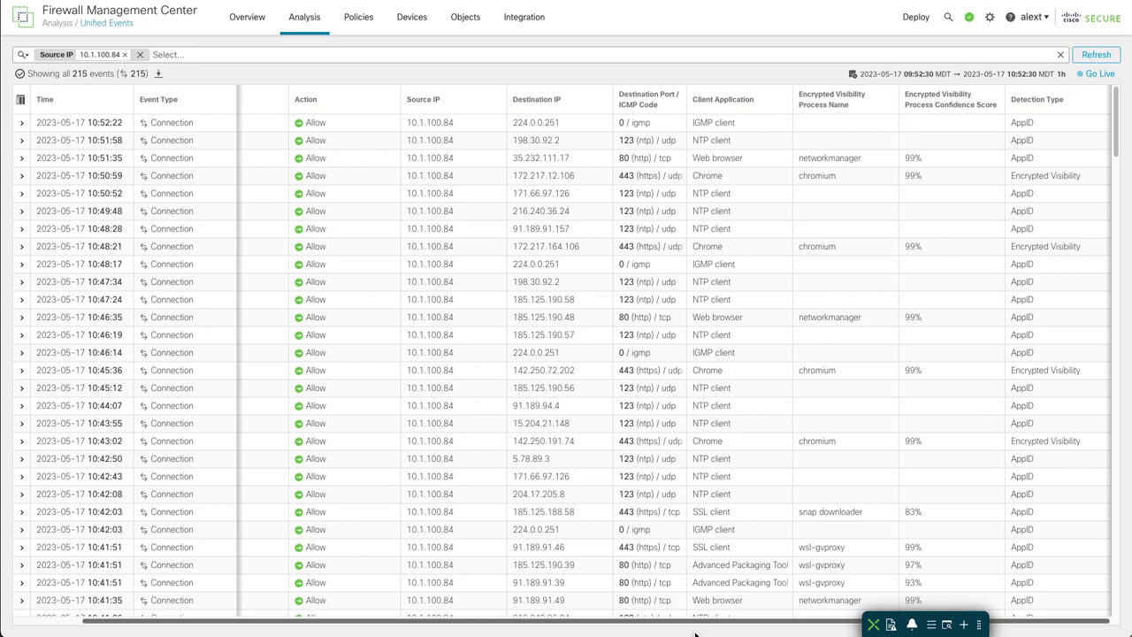
scroll(718, 416, "left", 2)
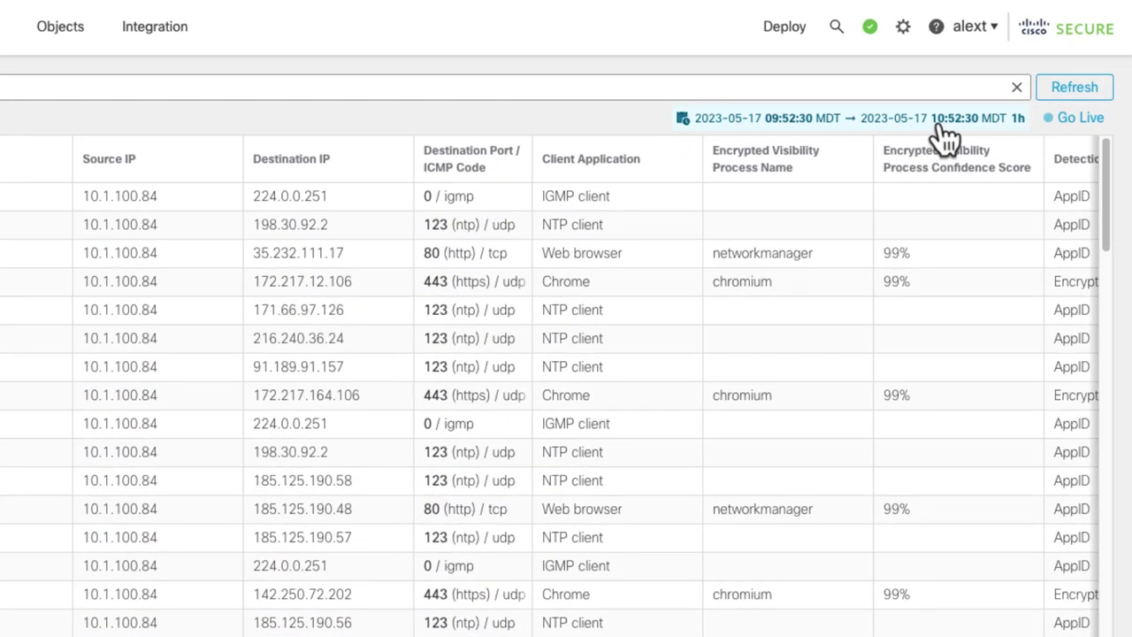
Switch the 10.1.100.84 events to a sliding time range showing the last 3 hours.
left_click(943, 123)
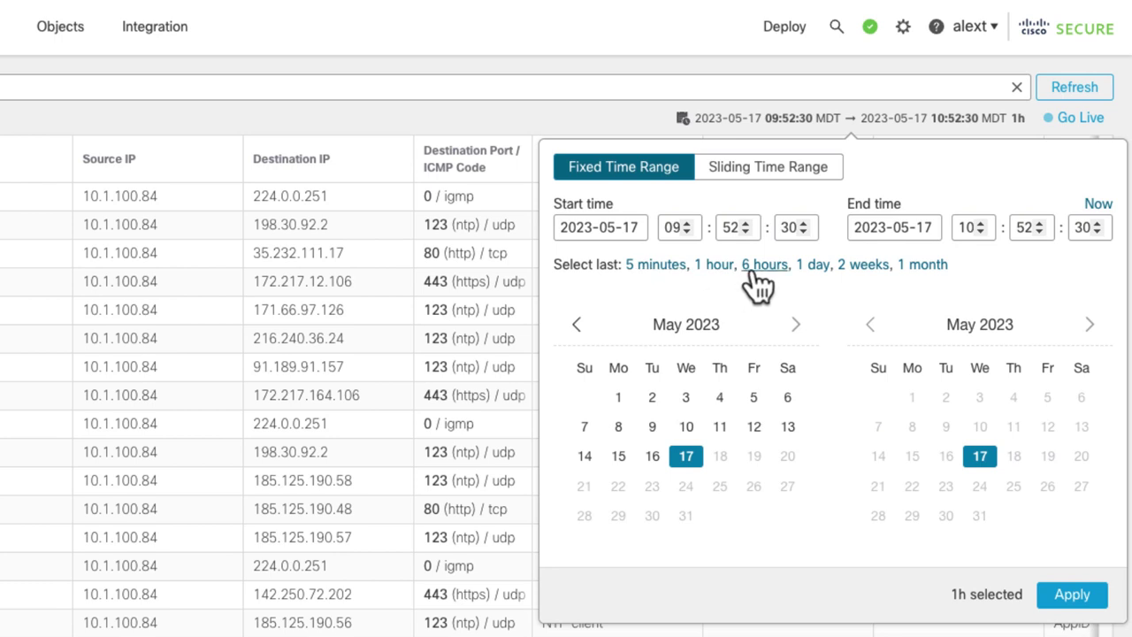
left_click(718, 267)
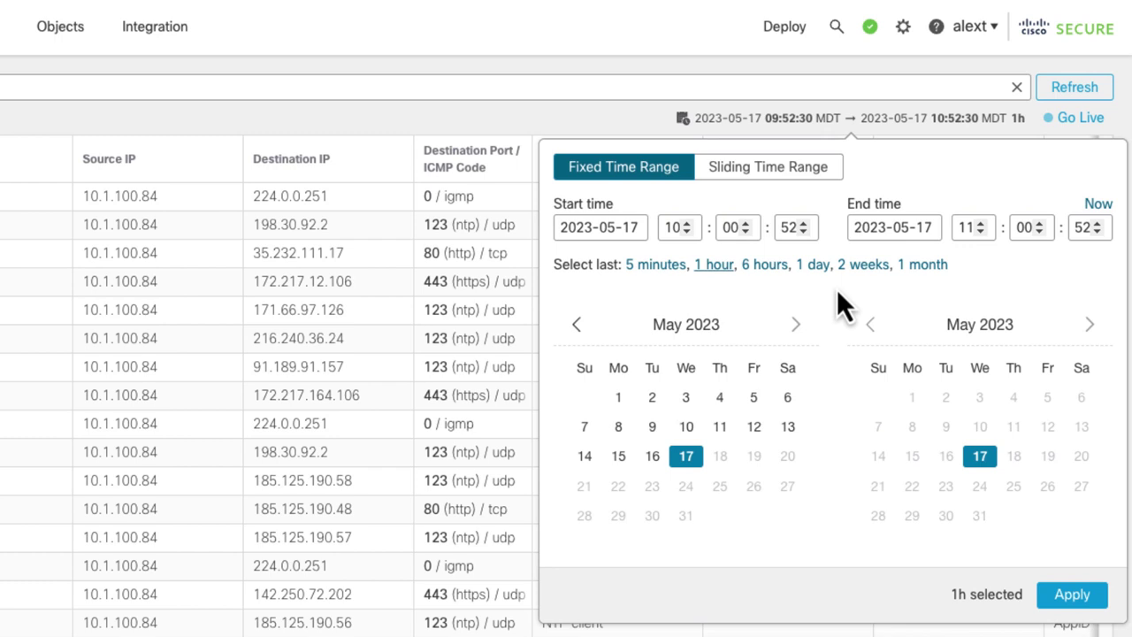
left_click(790, 172)
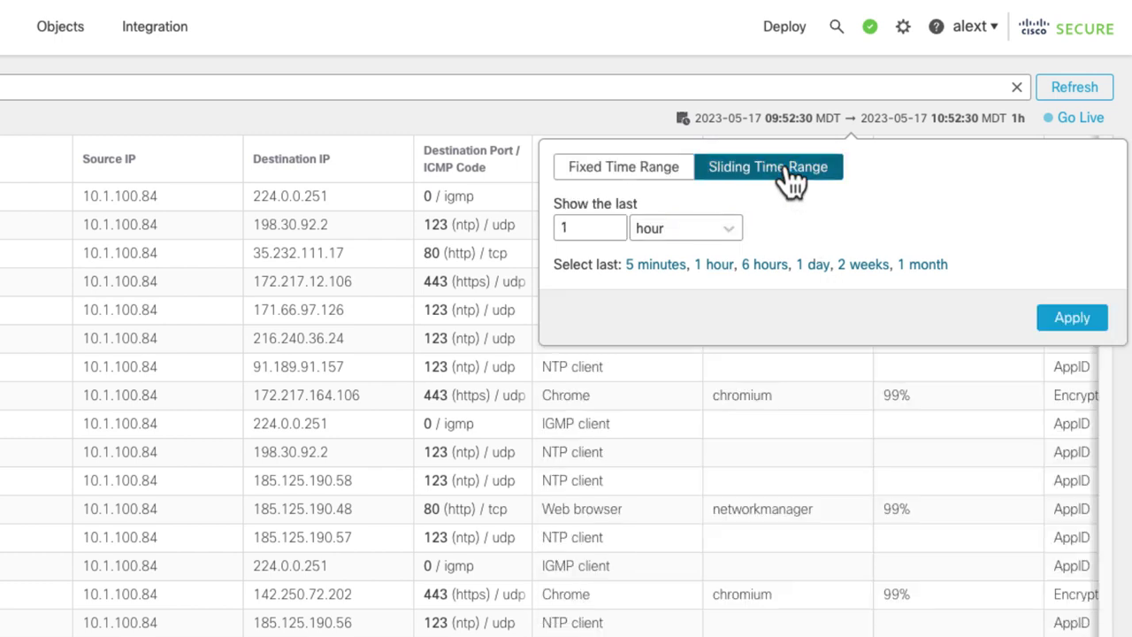
left_click(728, 234)
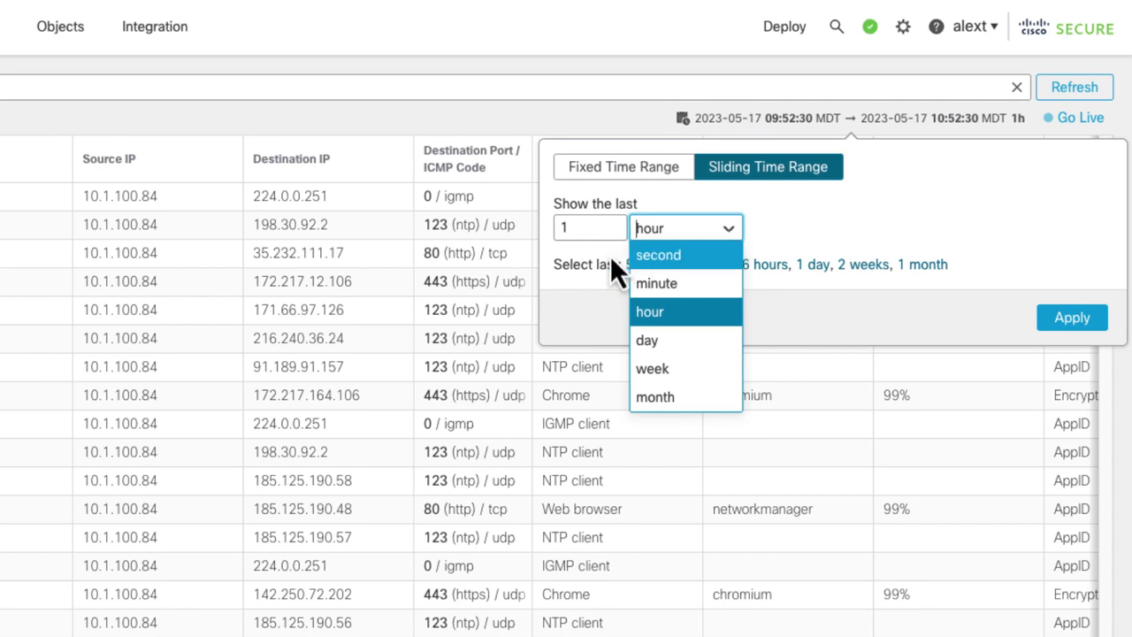
left_click(581, 232)
left_click_drag(581, 232, 551, 234)
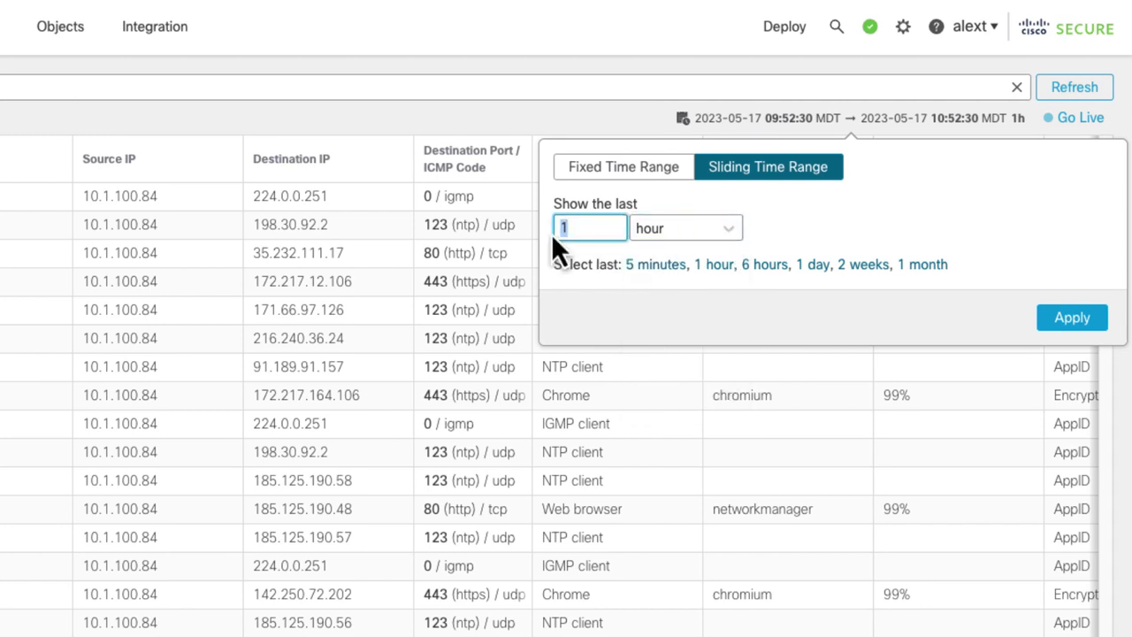
type("3")
left_click(814, 233)
left_click(1066, 323)
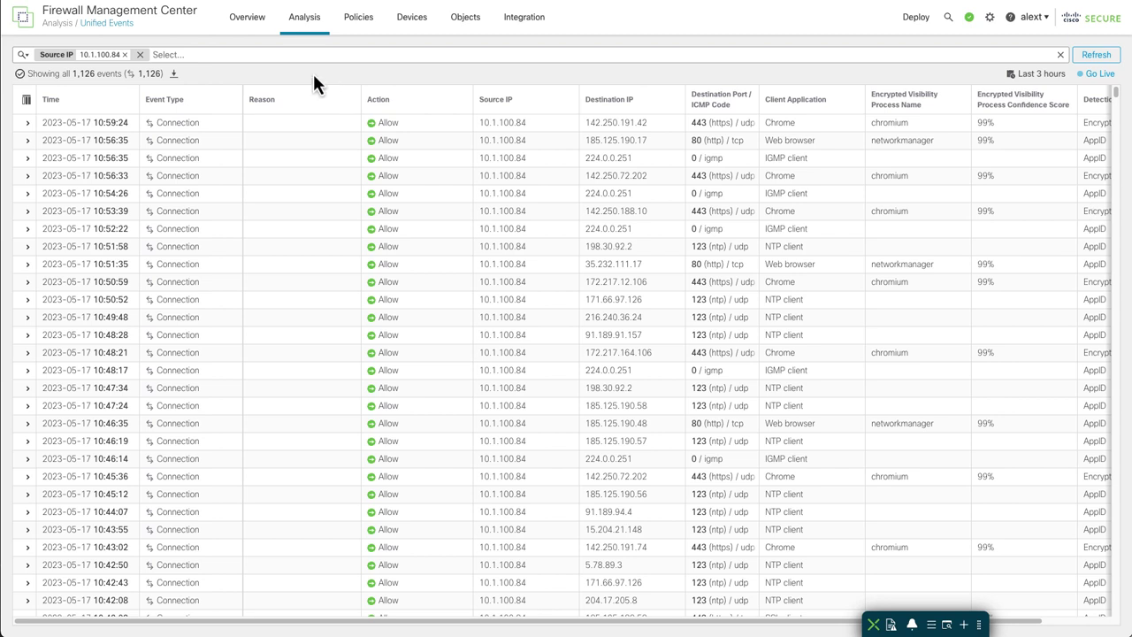
Refresh, set a fixed 1-hour range ending now, and remove the Source IP 10.1.100.84 filter.
left_click(1094, 60)
left_click(1025, 75)
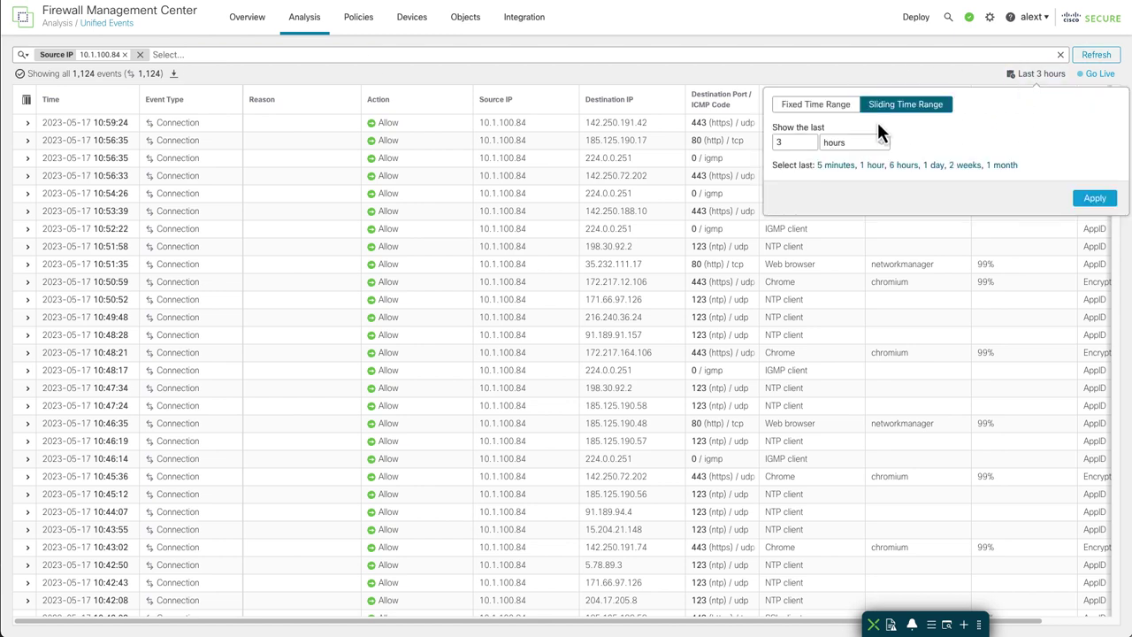
left_click(815, 106)
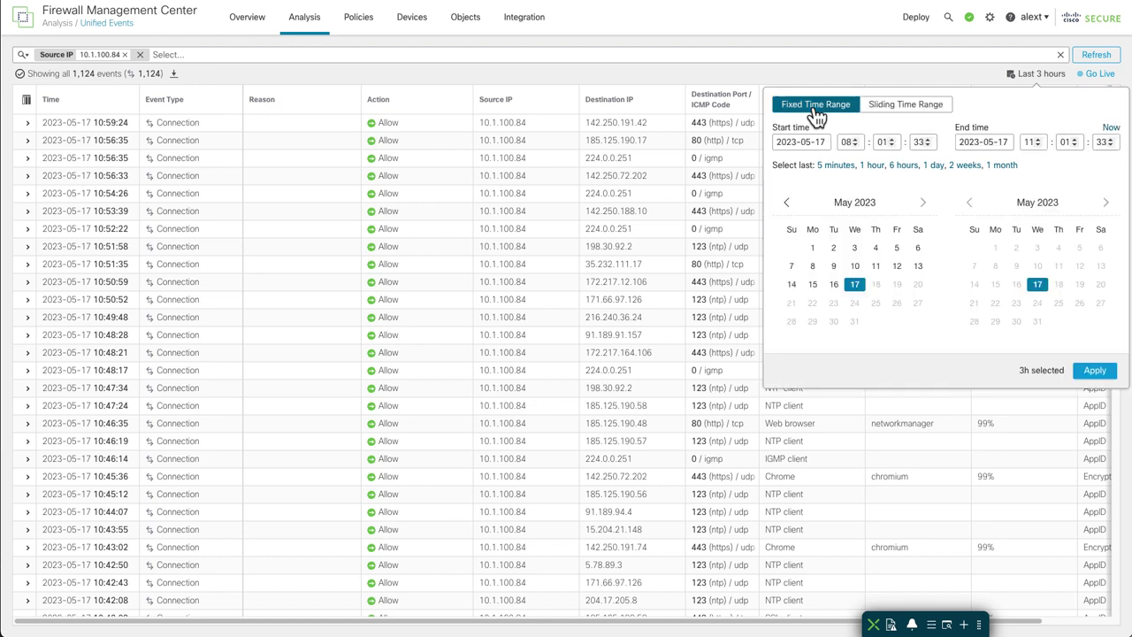
left_click(872, 165)
left_click(1095, 147)
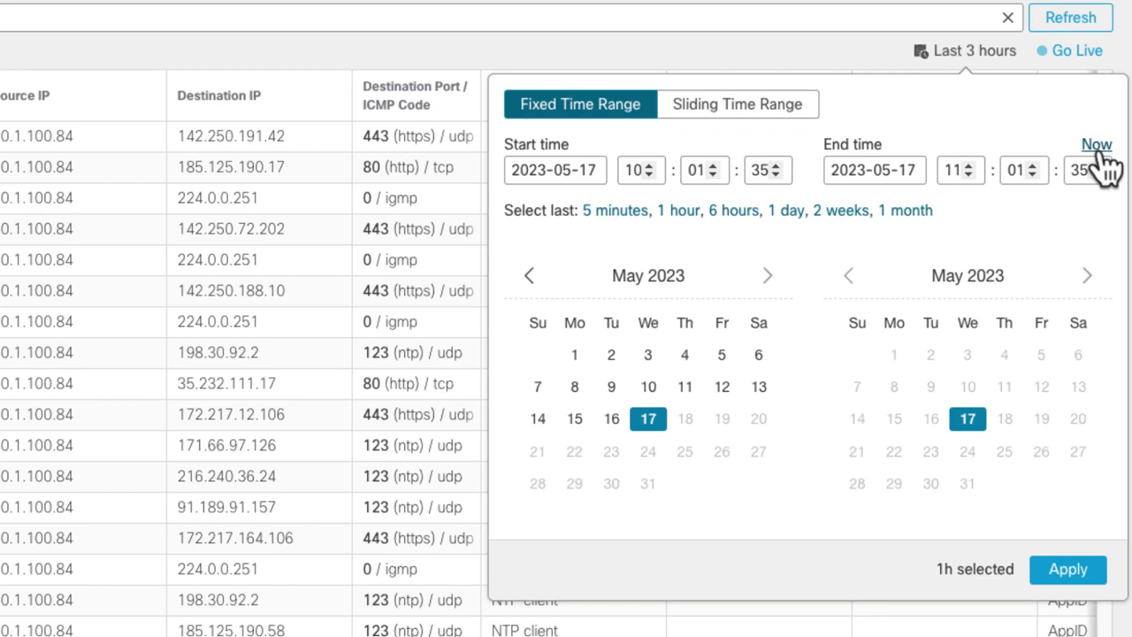
left_click(1081, 579)
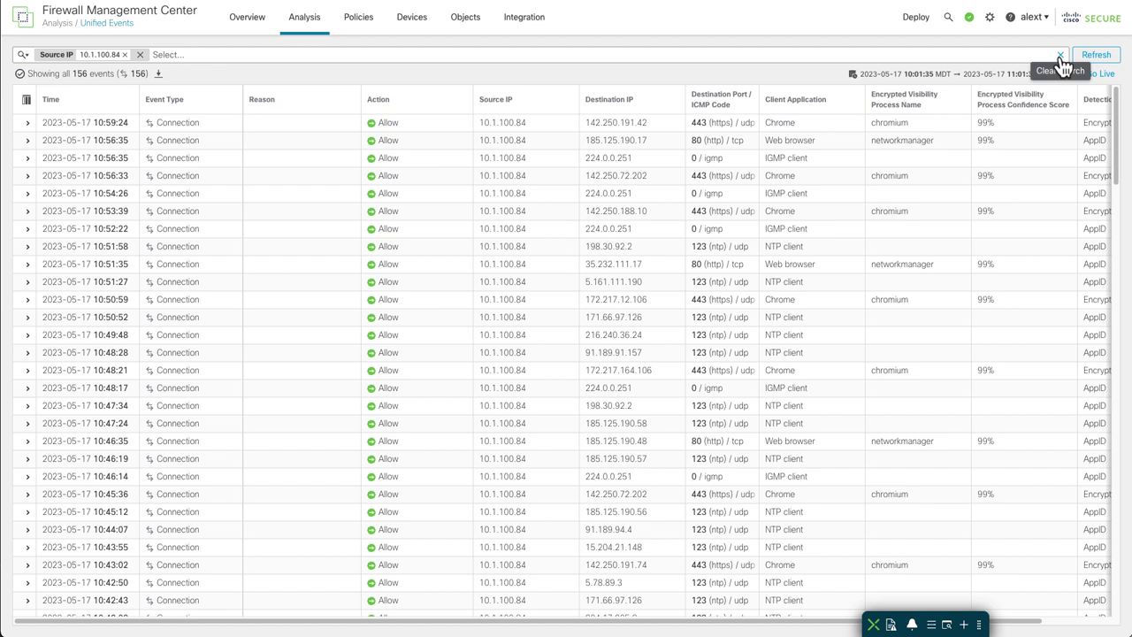
left_click(1060, 57)
left_click(1051, 57)
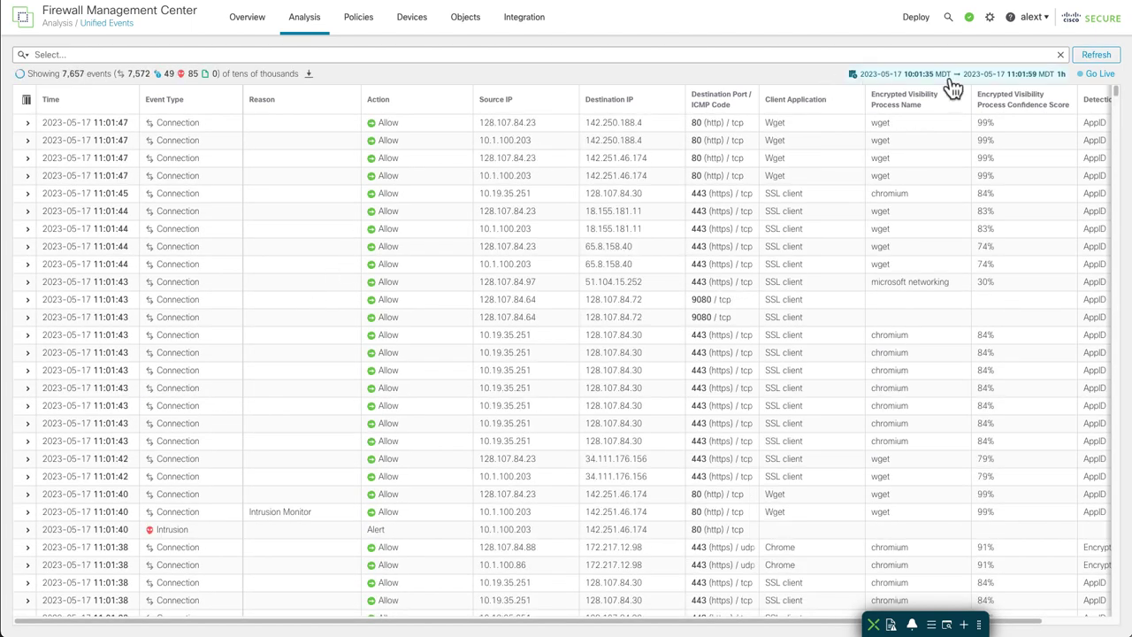
Stream events live, then expand and collapse the 11:02:40 event's details.
left_click(1100, 75)
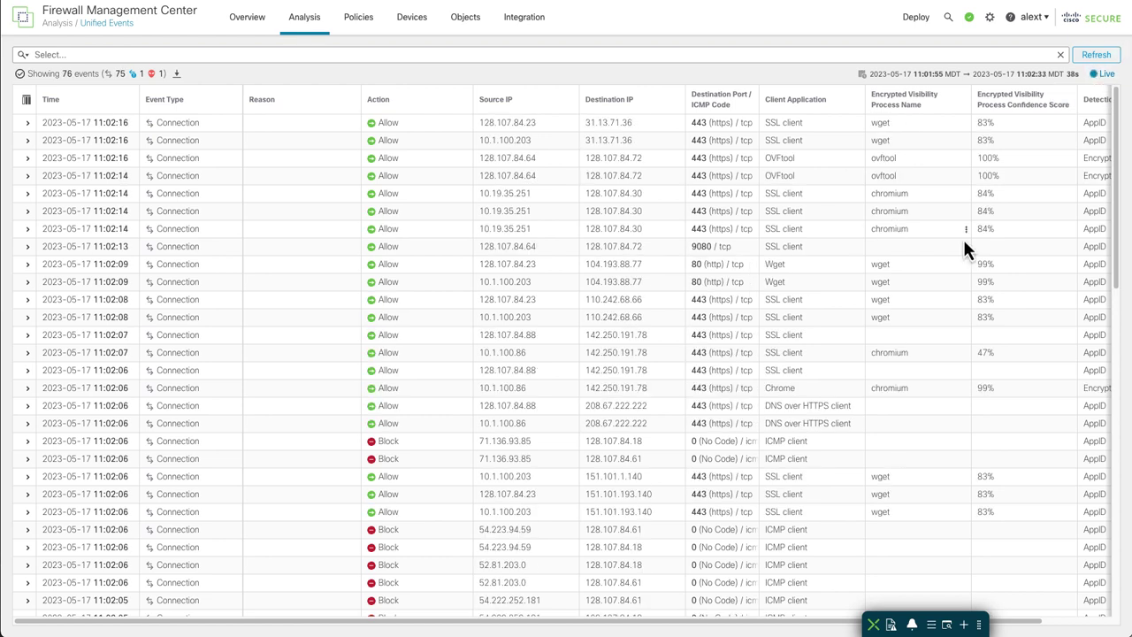
left_click_drag(1117, 174, 1122, 224)
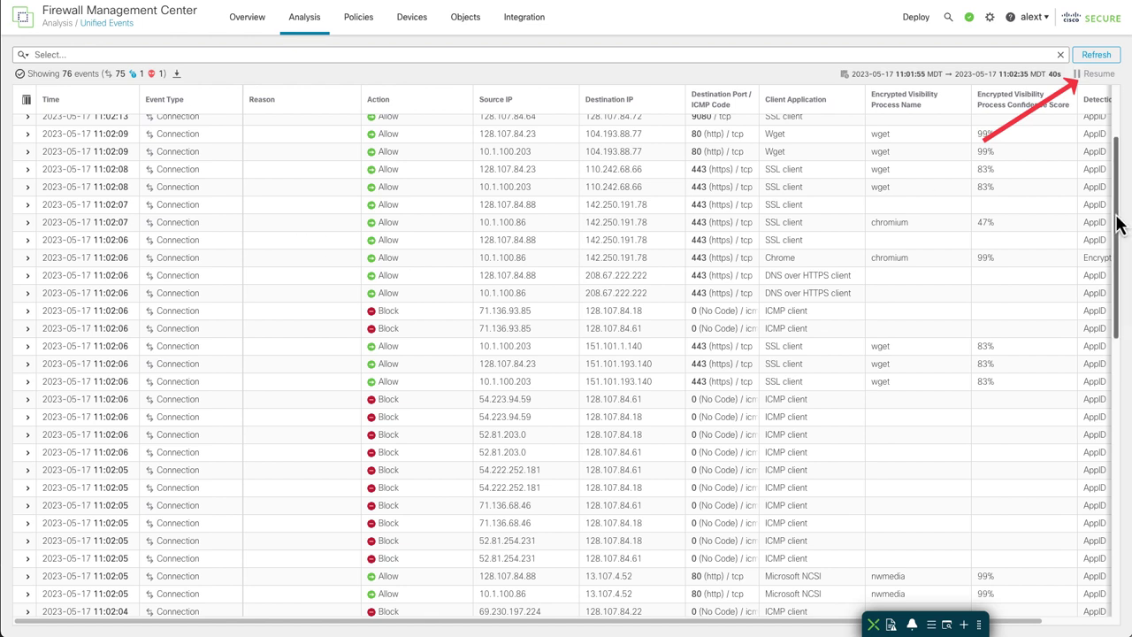
left_click_drag(1116, 222, 1122, 130)
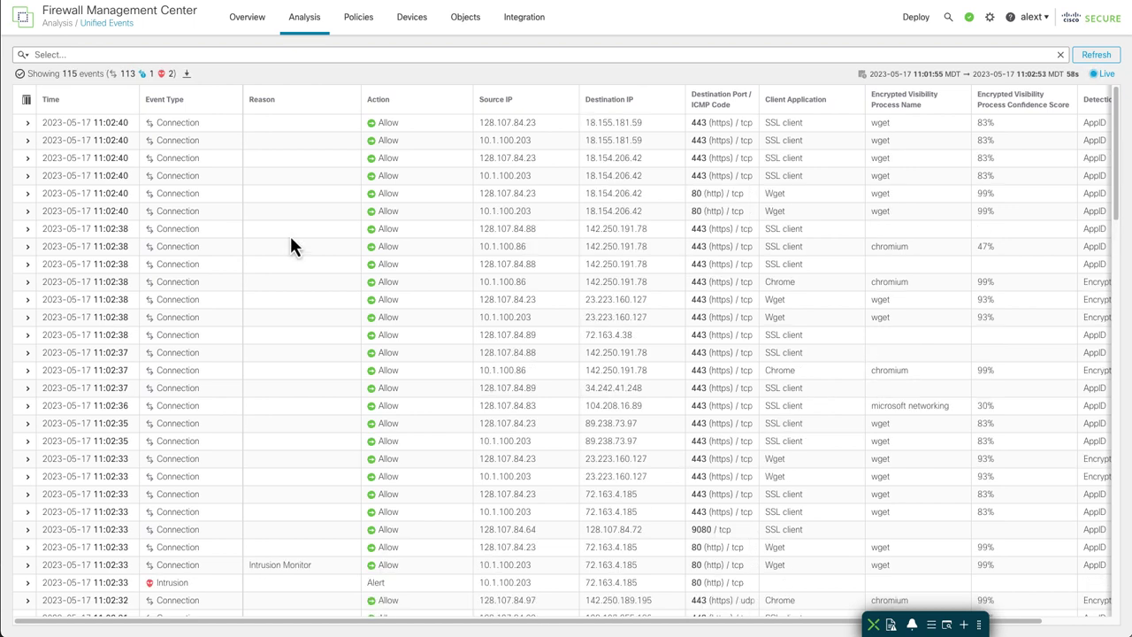
left_click(28, 195)
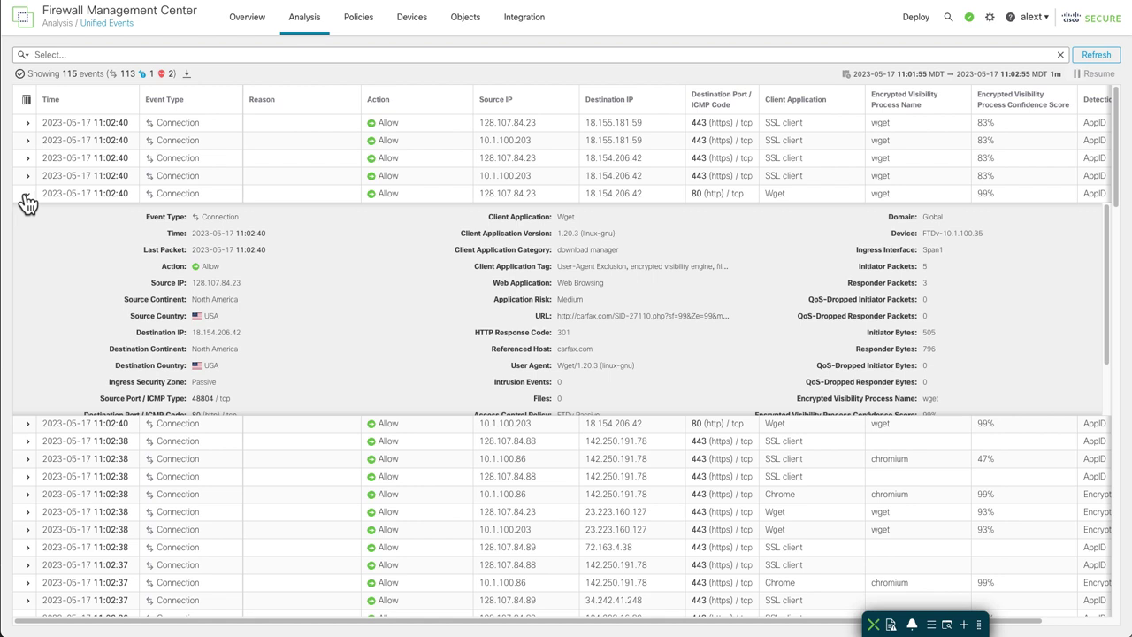
left_click(25, 194)
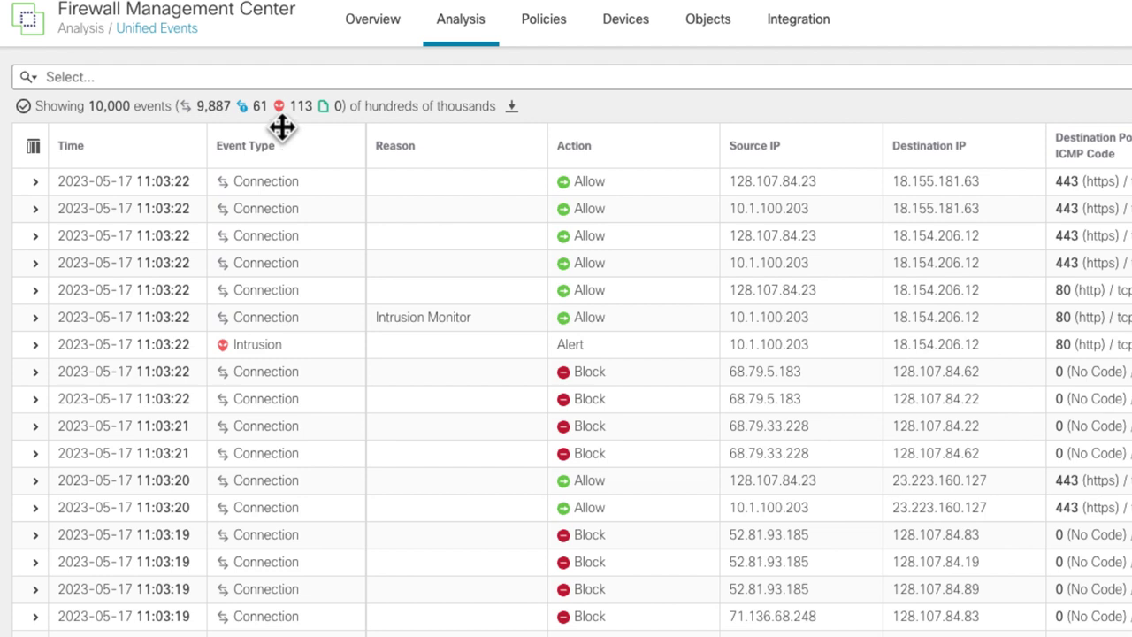
Filter the event list to Security-Related Connection and Intrusion event types.
left_click(241, 107)
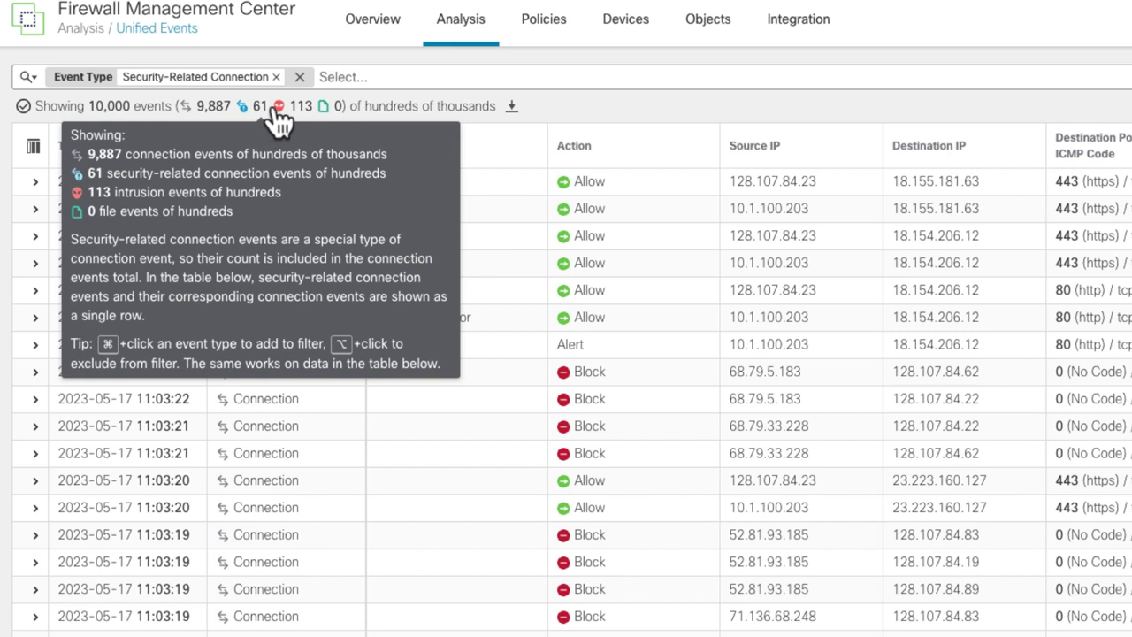
left_click(280, 105, "super")
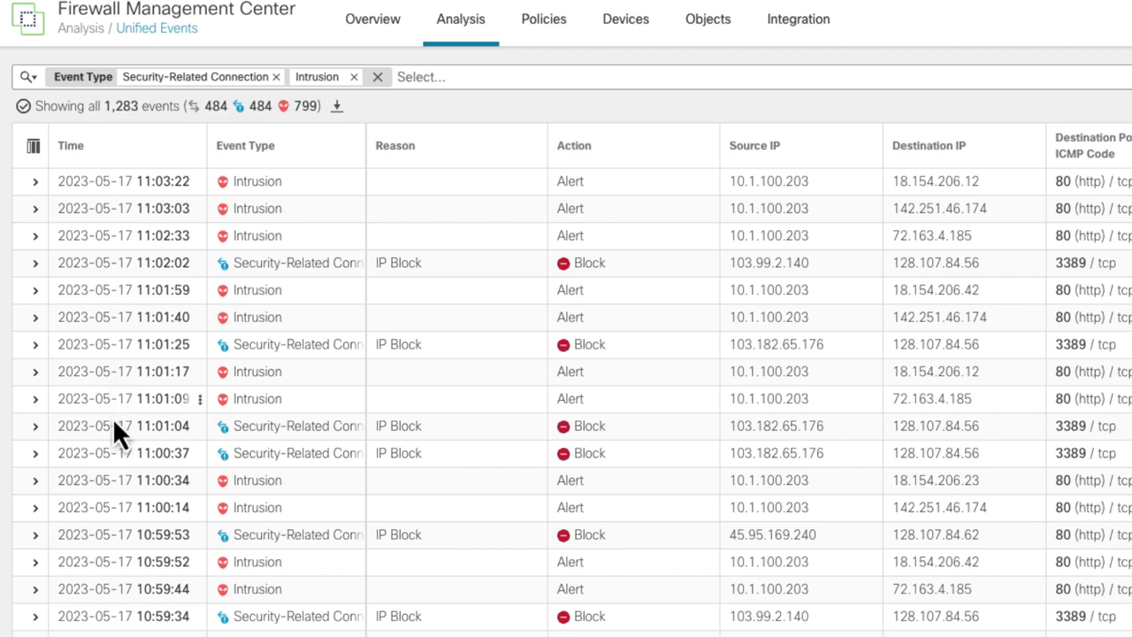
scroll(117, 528, "down", 5)
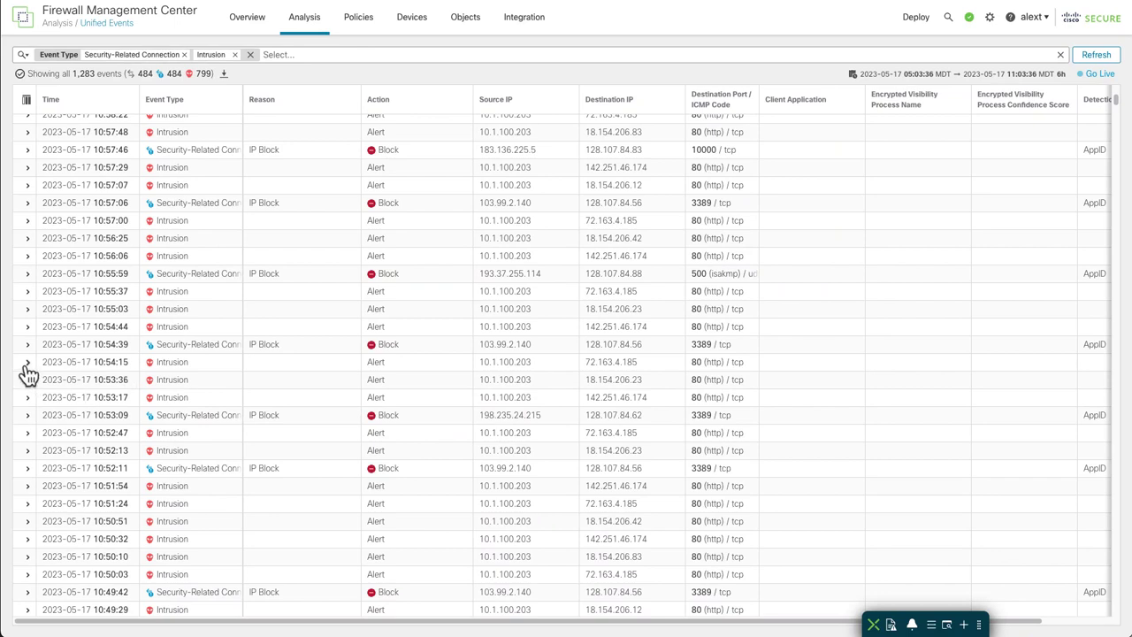
List all events within 5 seconds of the 10:54:15 intrusion event.
left_click(26, 368)
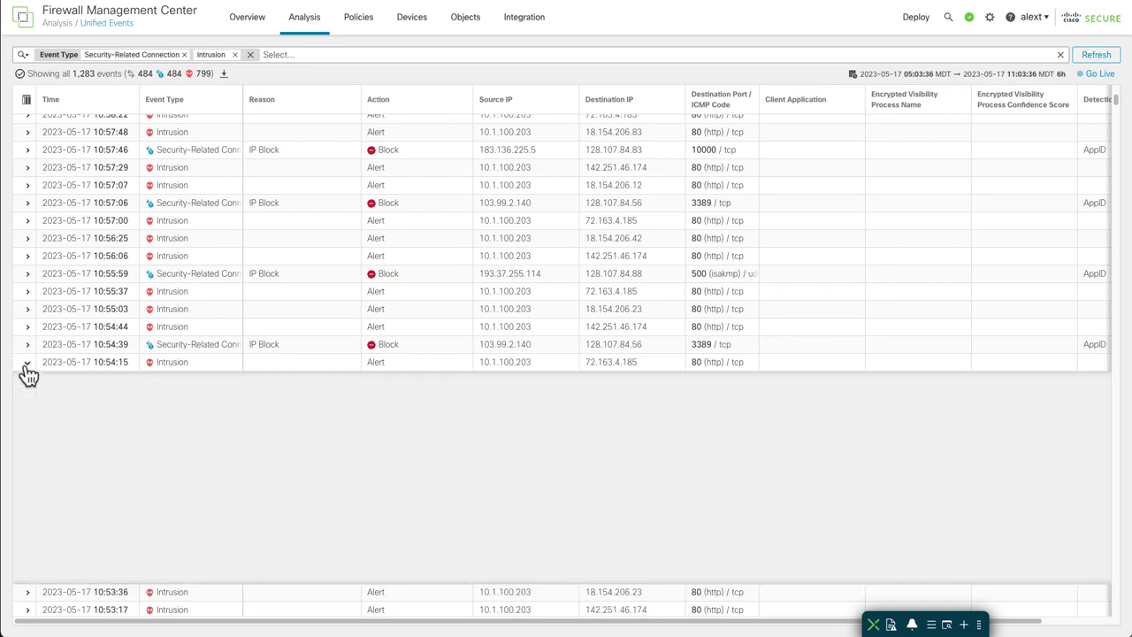
left_click(26, 368)
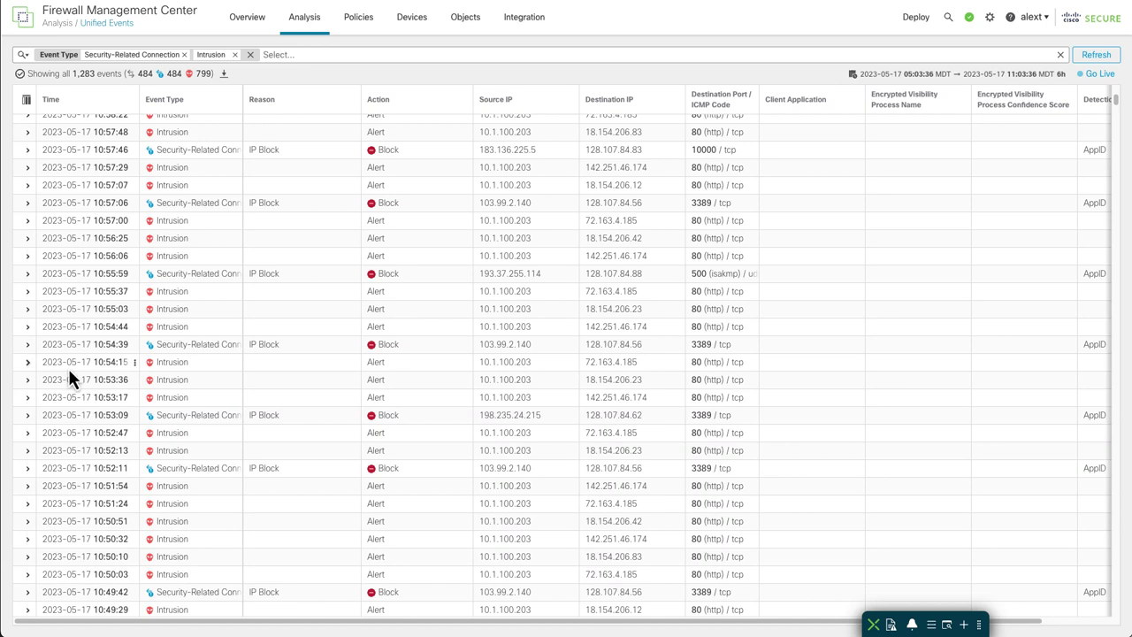
left_click(135, 366)
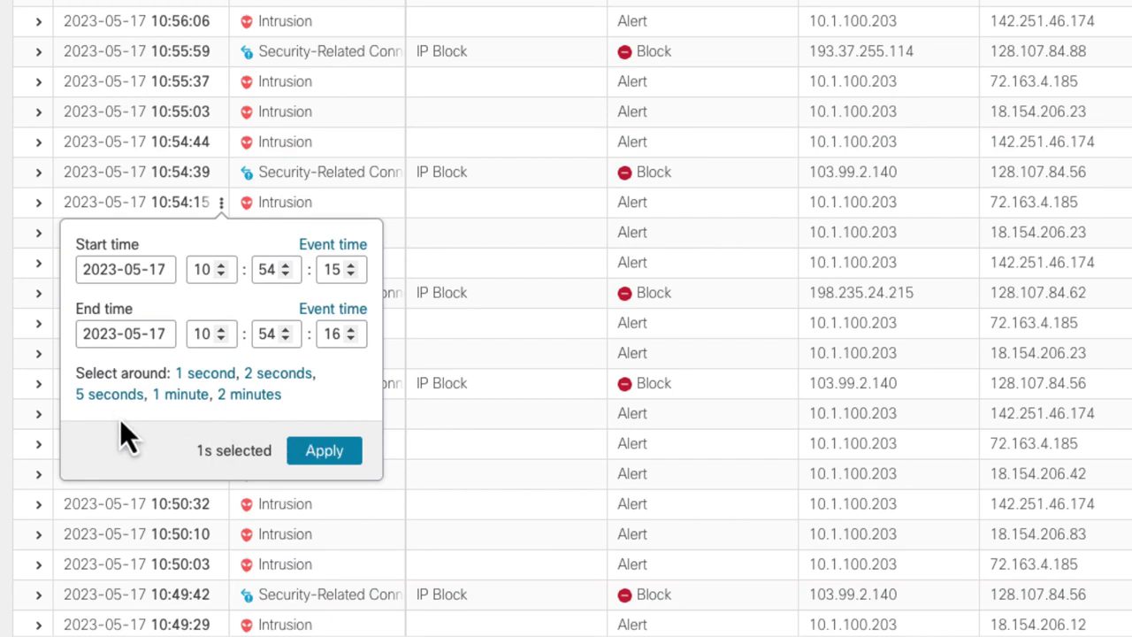
left_click(111, 395)
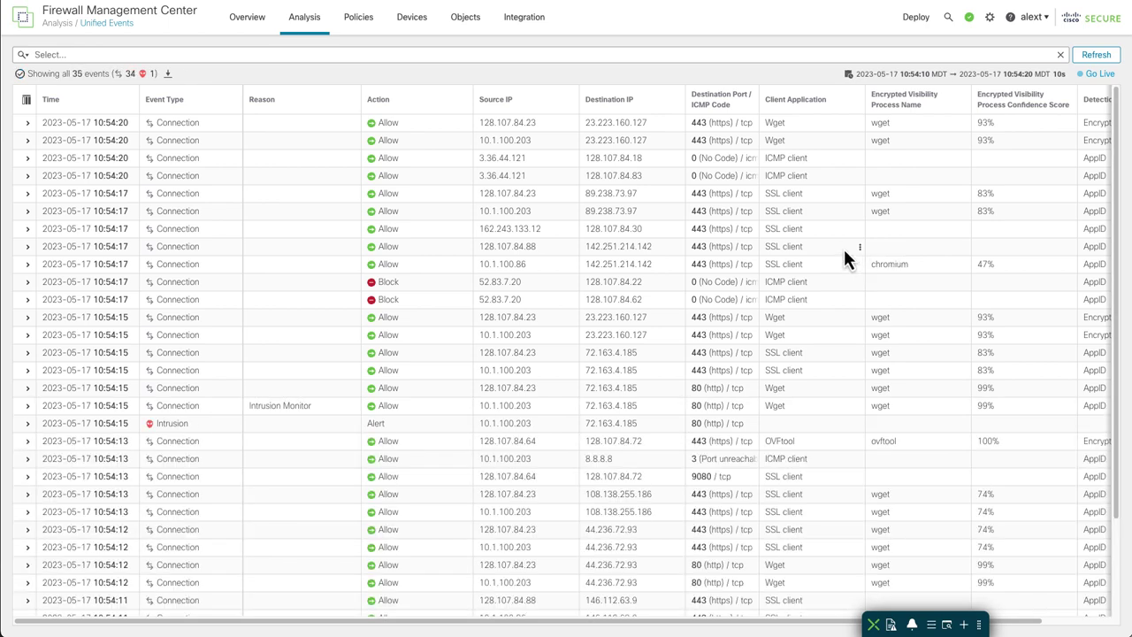
scroll(844, 244, "down", 1)
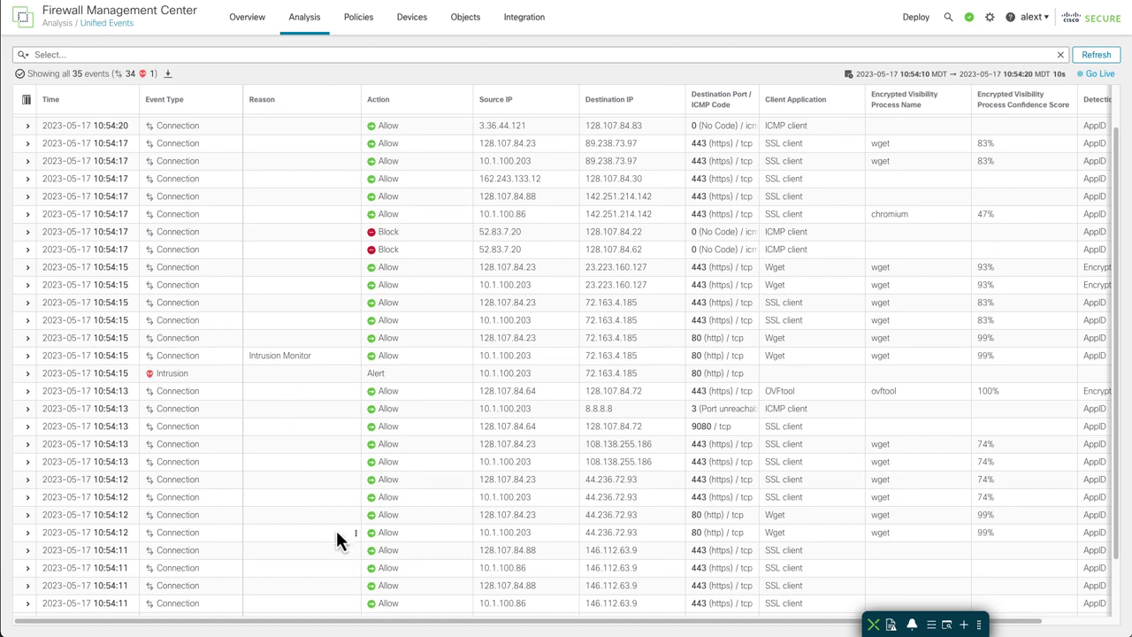
Export the 35 listed events to unified-events.csv and open the downloaded file.
left_click(306, 381)
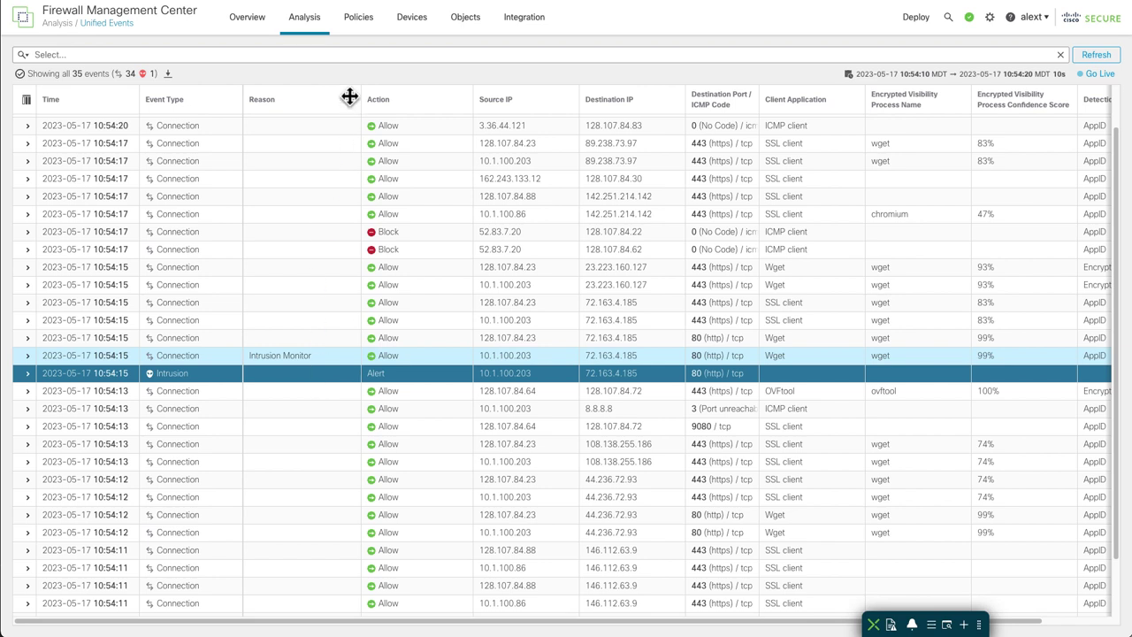
left_click(167, 76)
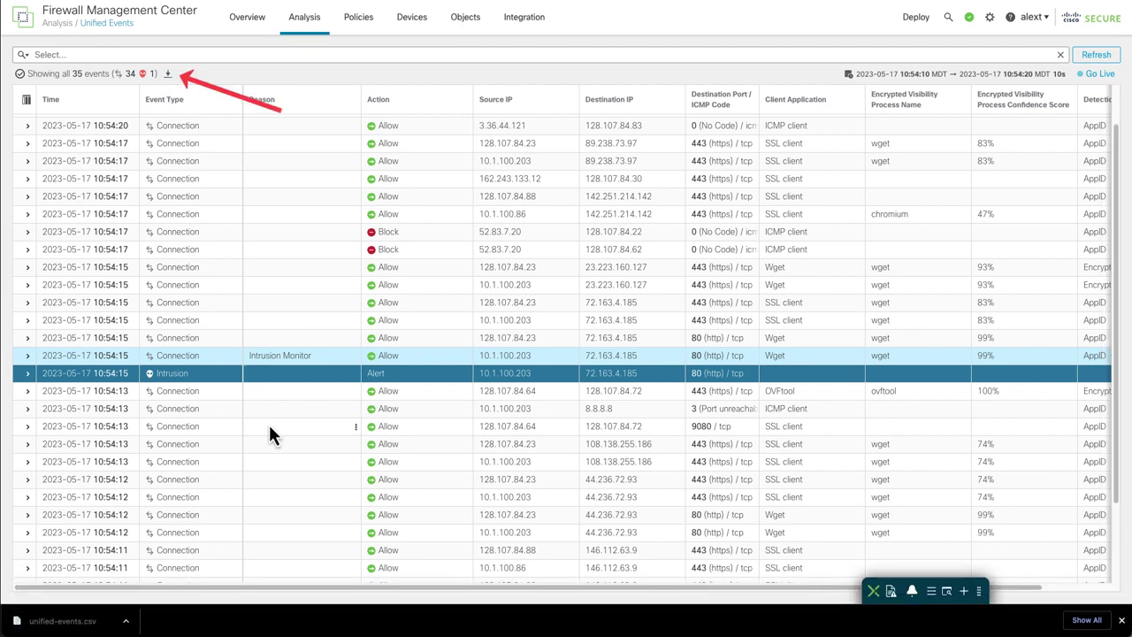
left_click(83, 618)
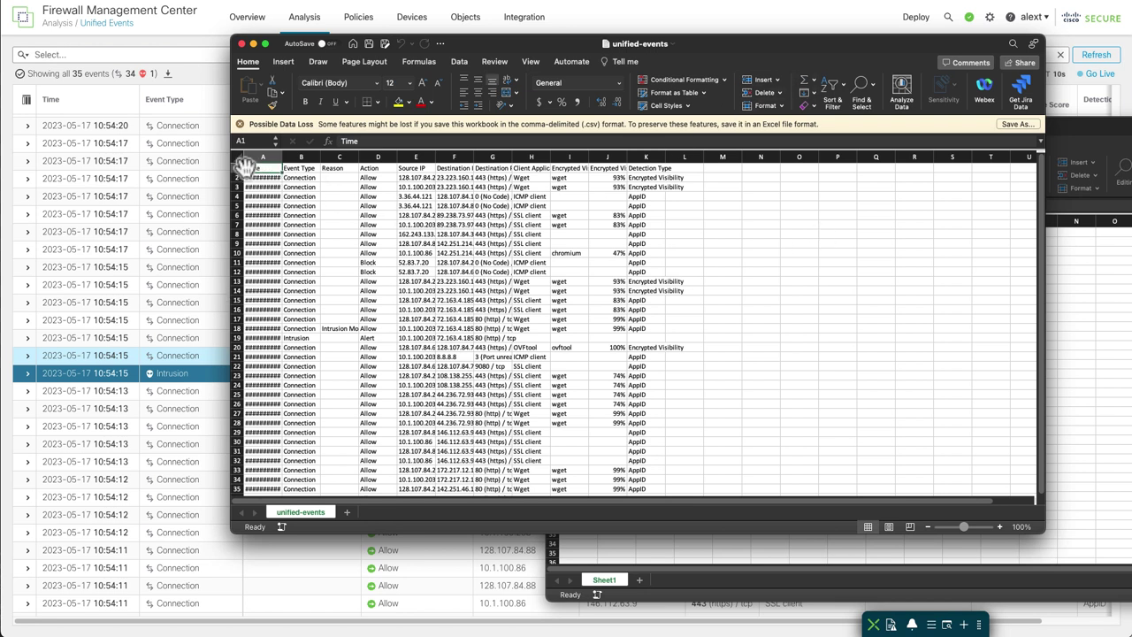
Quit Excel with Cmd+Q to return to the Unified Events list.
key("super+q")
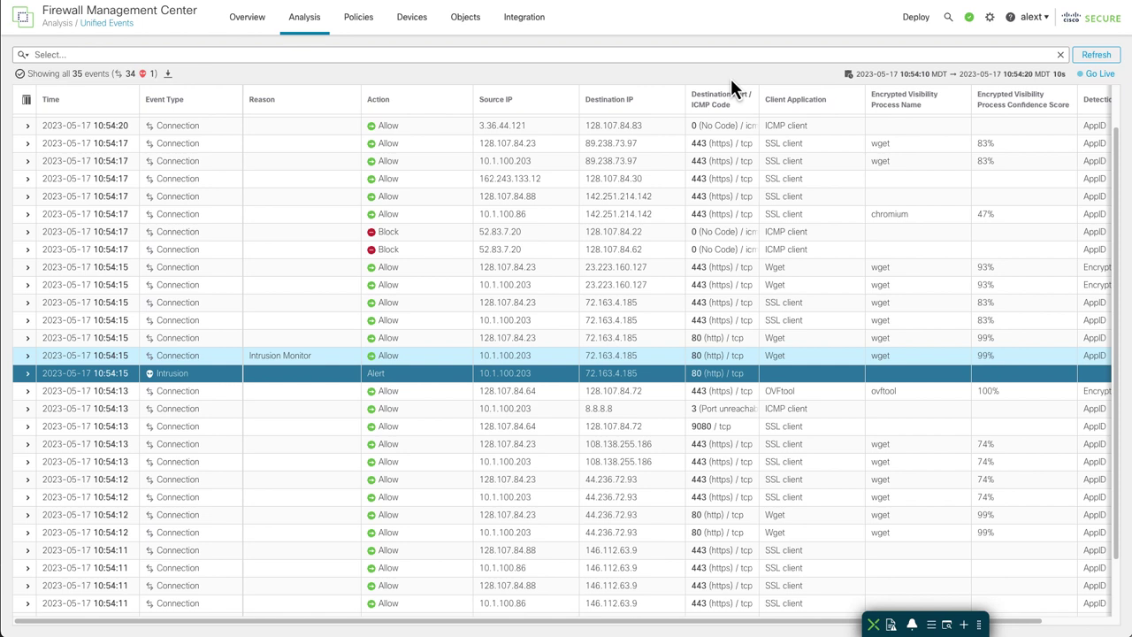